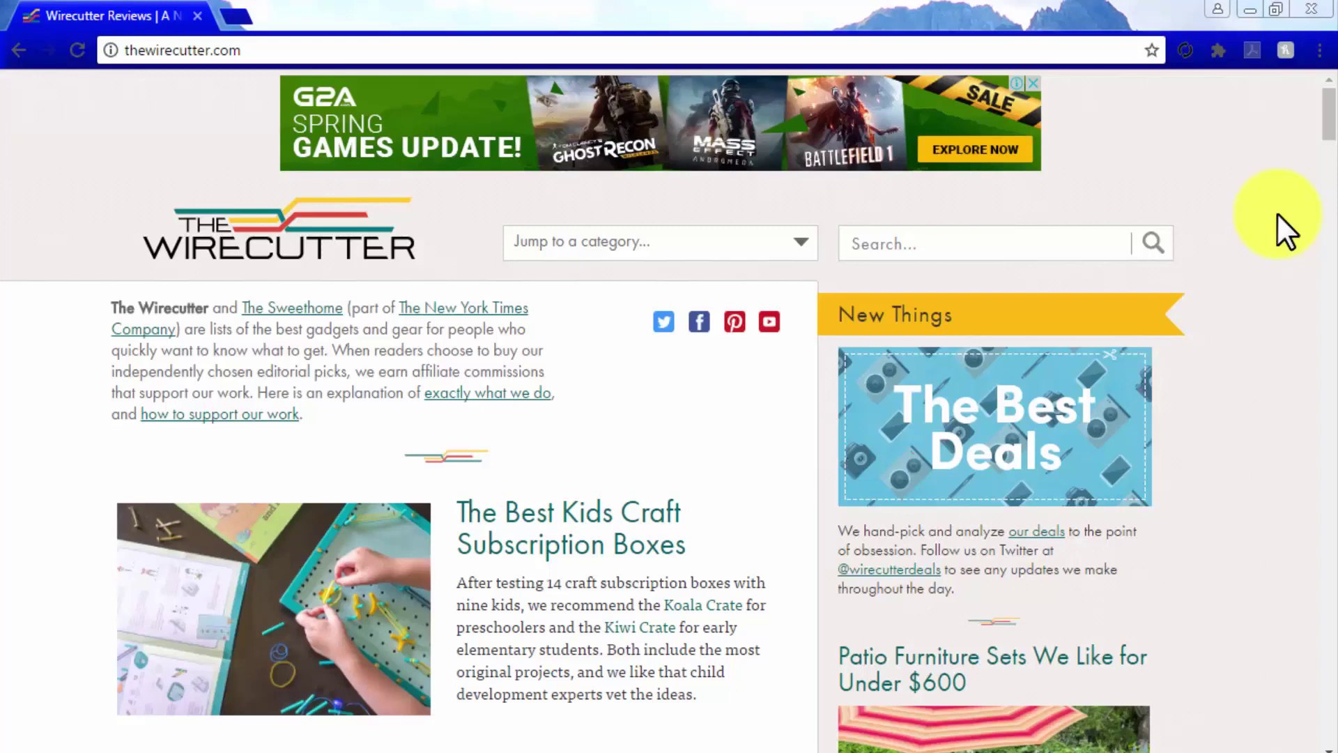
# Open 'The Best Wi-Fi Hotspot' review from The Wirecutter's Networking list
pyautogui.scroll(-6, 1279, 216)
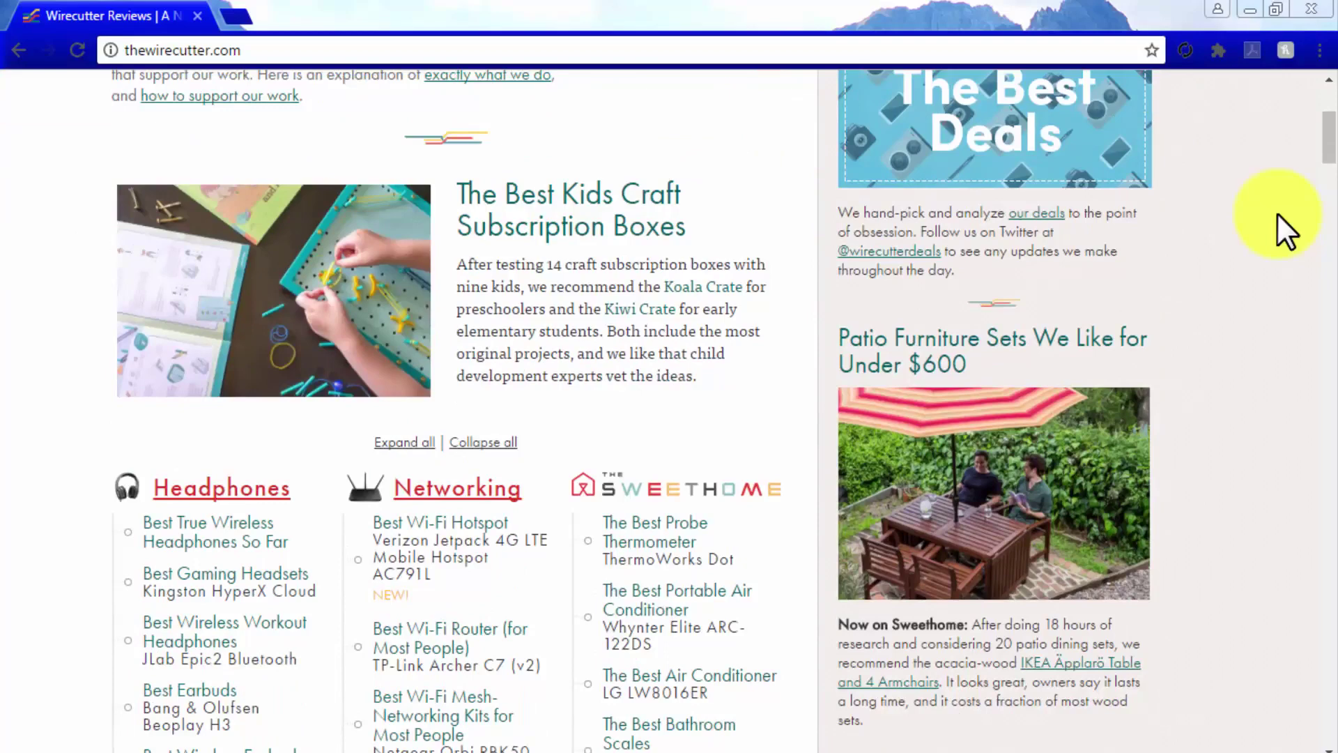
pyautogui.scroll(-2, 1279, 216)
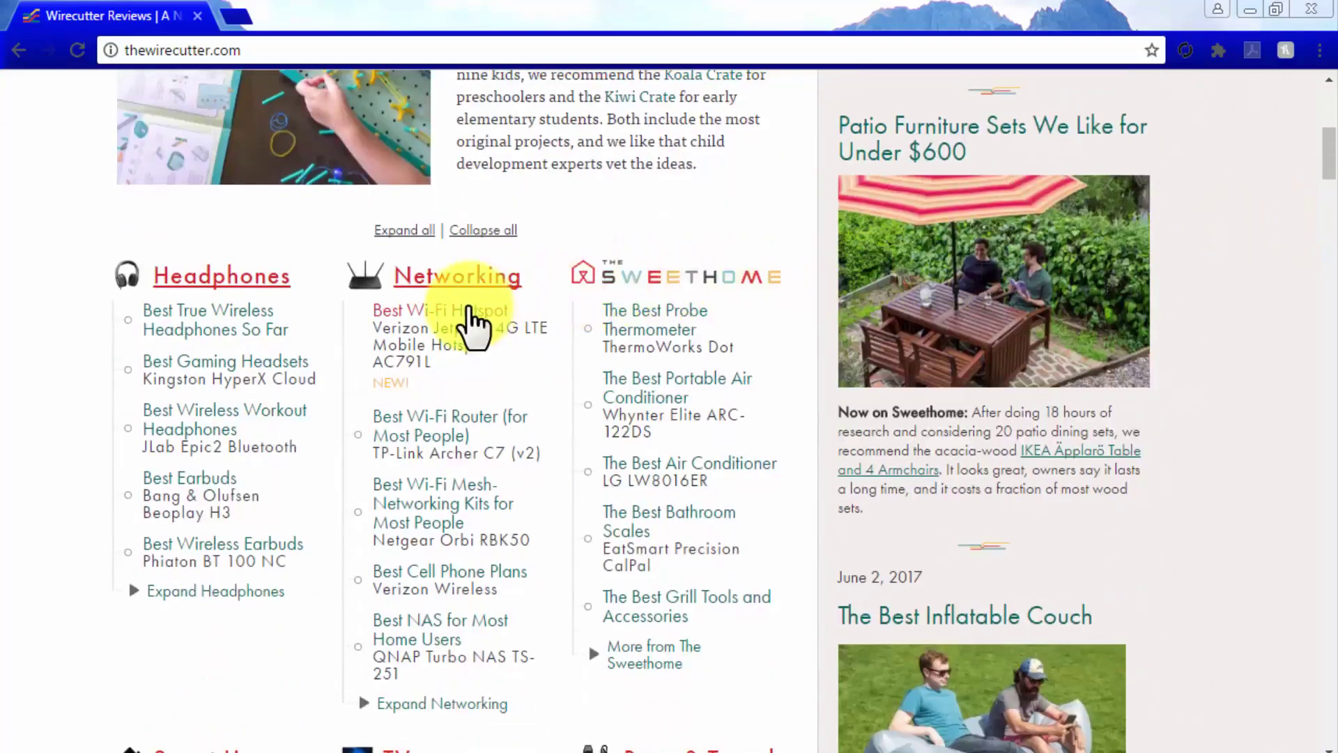
pyautogui.click(469, 312)
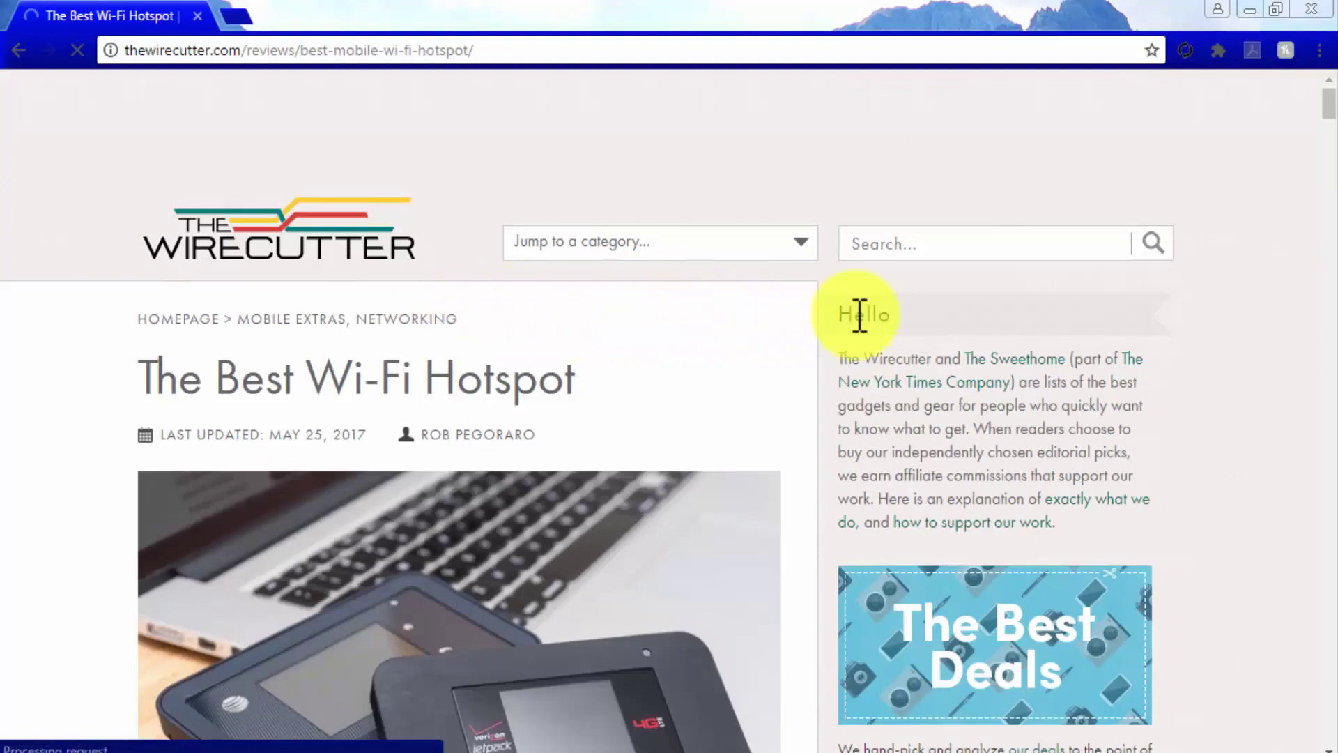
# Read through the review's picks, including the Verizon Jetpack AC791L, then return to the top
pyautogui.scroll(-10, 860, 316)
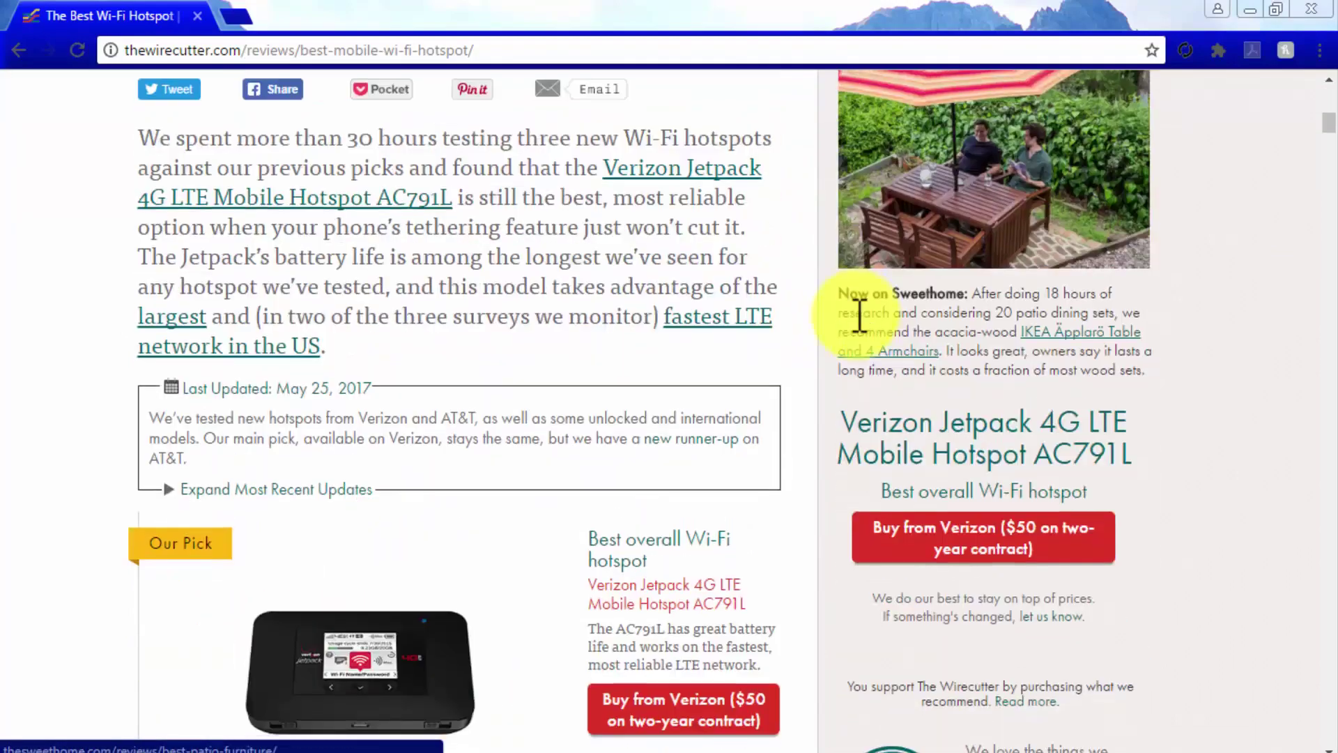
pyautogui.scroll(-4, 859, 315)
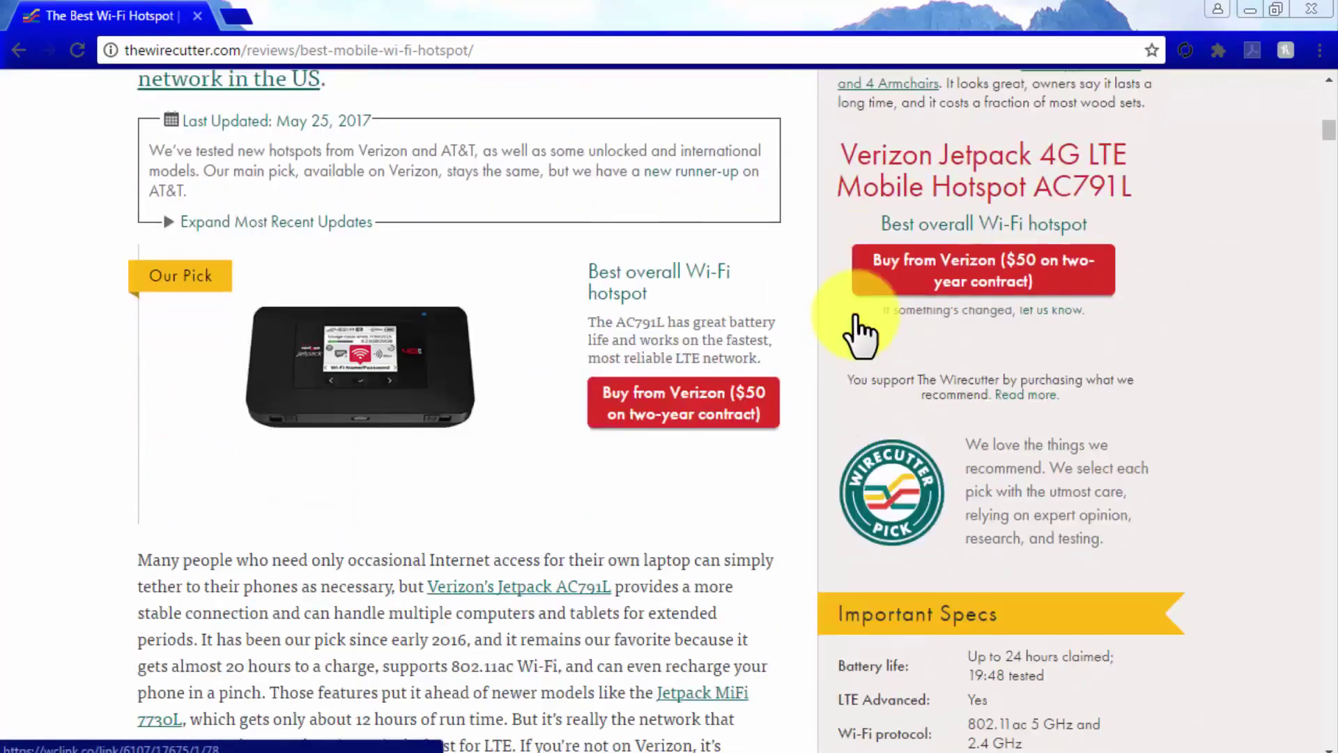
pyautogui.scroll(-4, 859, 334)
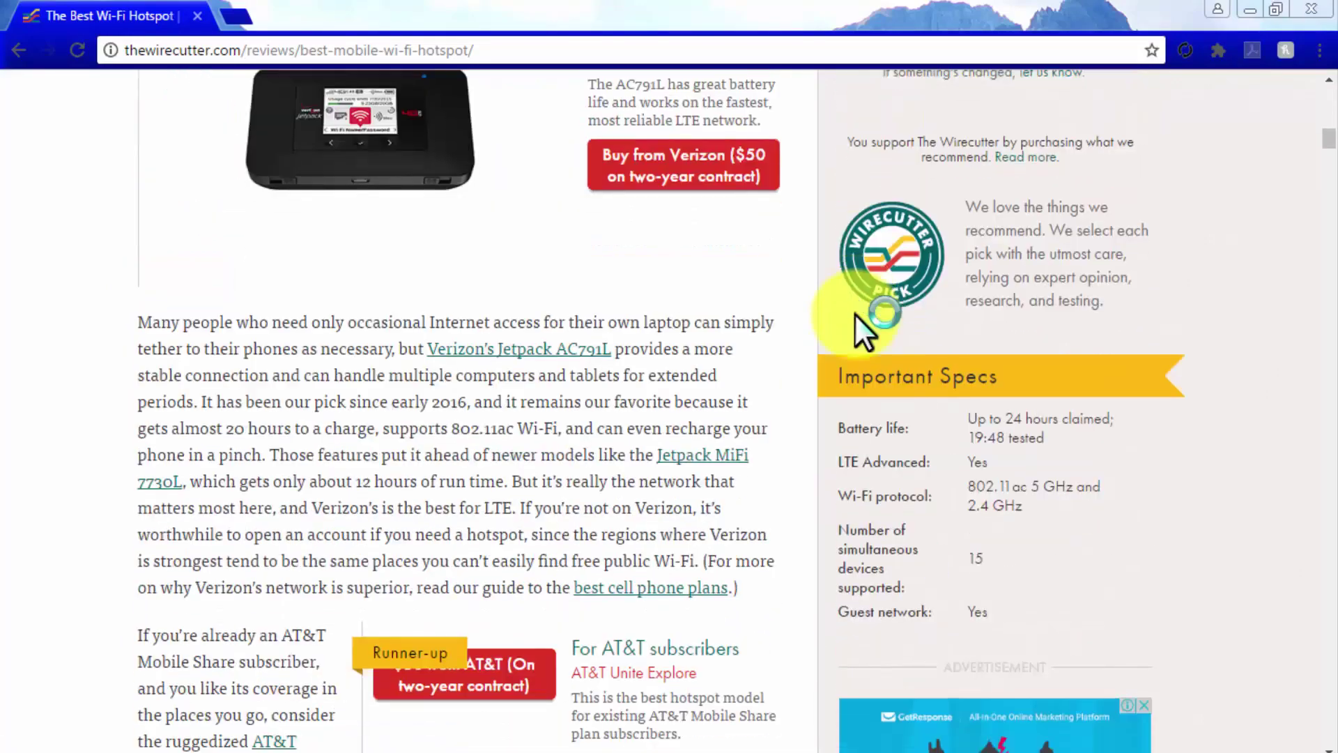
pyautogui.scroll(-3, 861, 332)
pyautogui.scroll(-2, 854, 313)
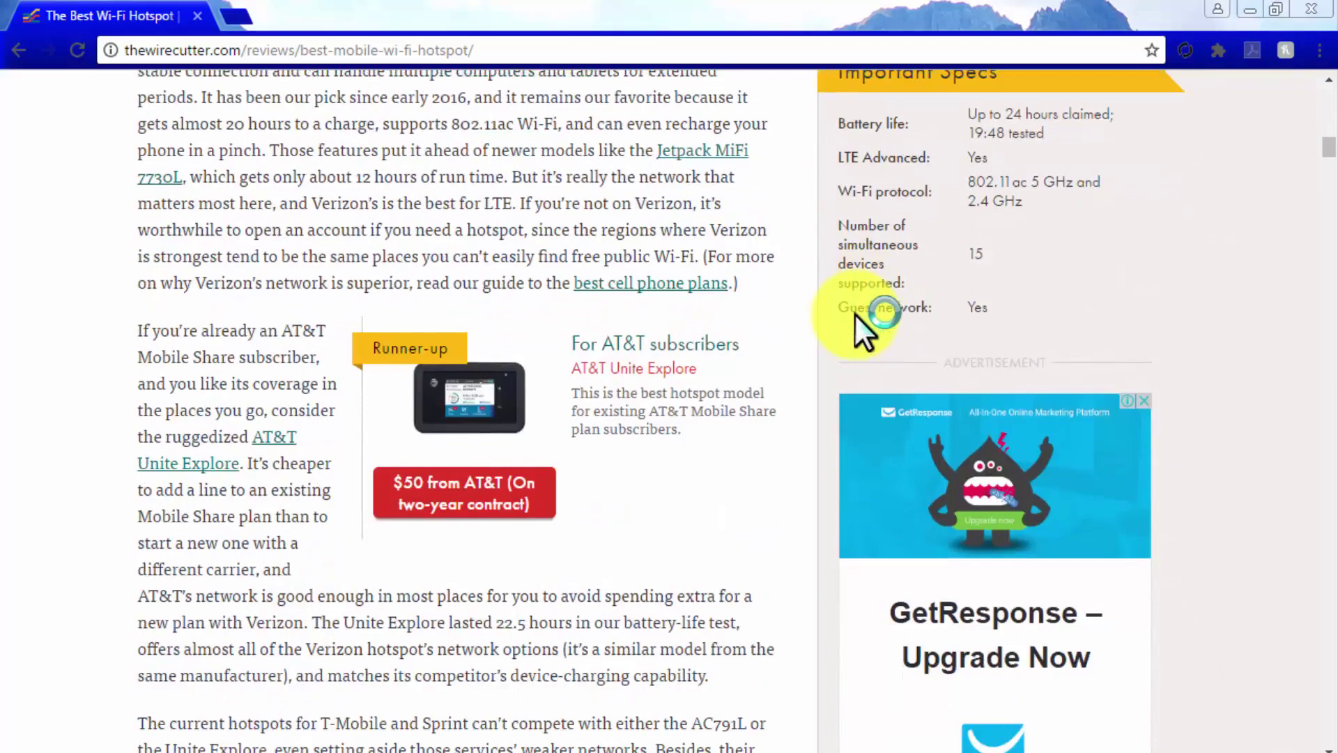
pyautogui.scroll(-3, 860, 317)
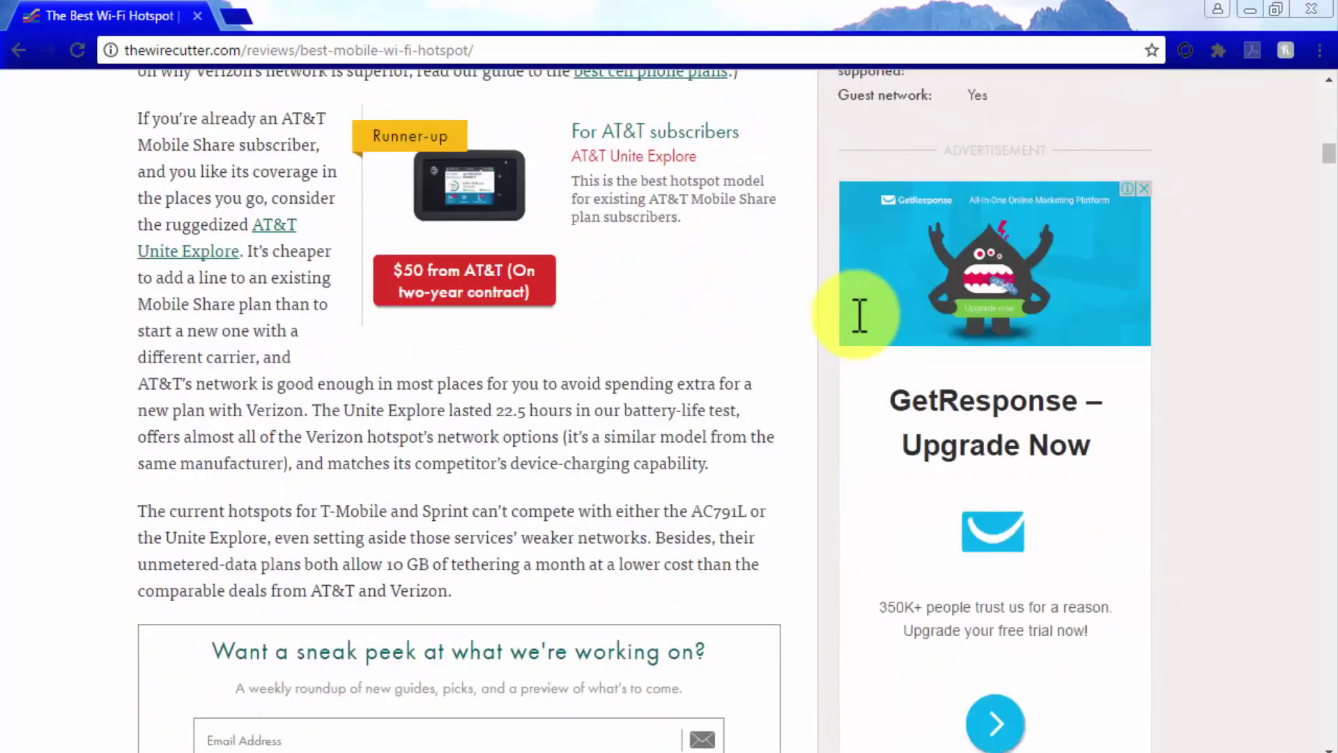
pyautogui.scroll(-2, 860, 316)
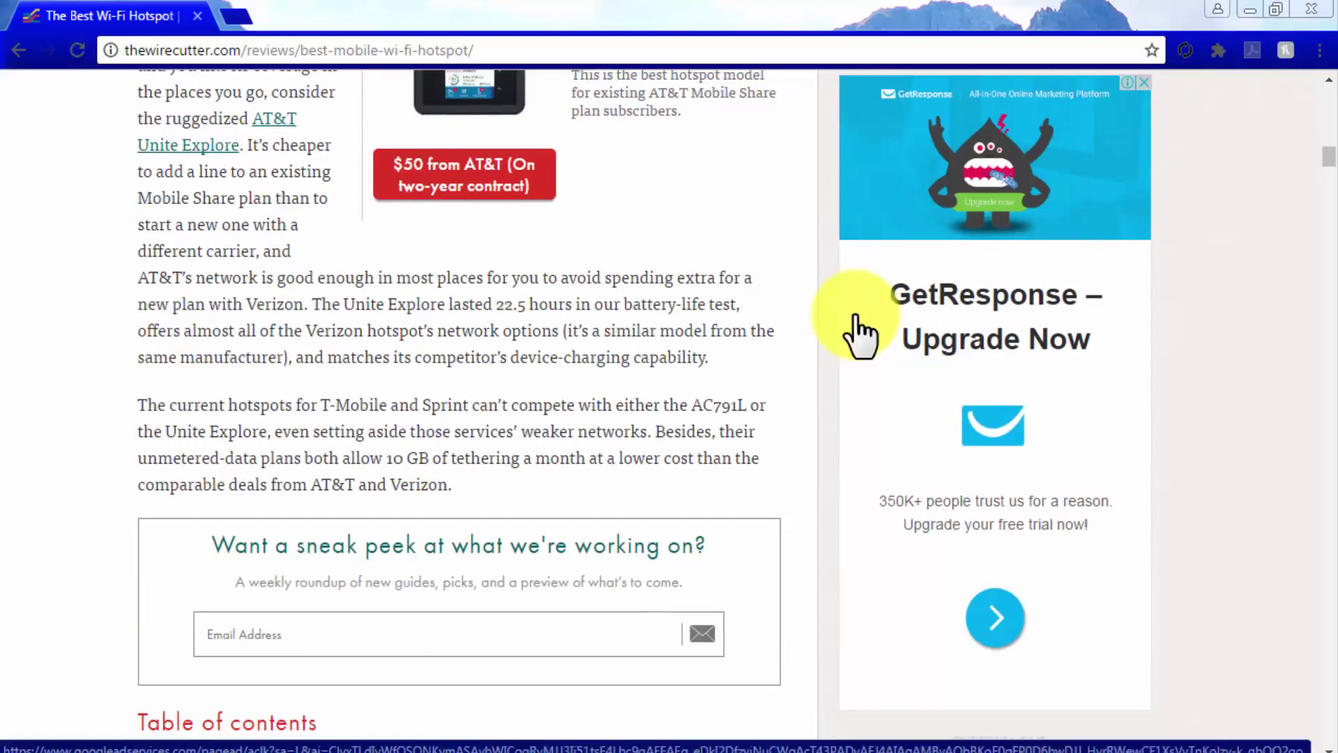
pyautogui.scroll(5, 861, 316)
pyautogui.scroll(7, 859, 316)
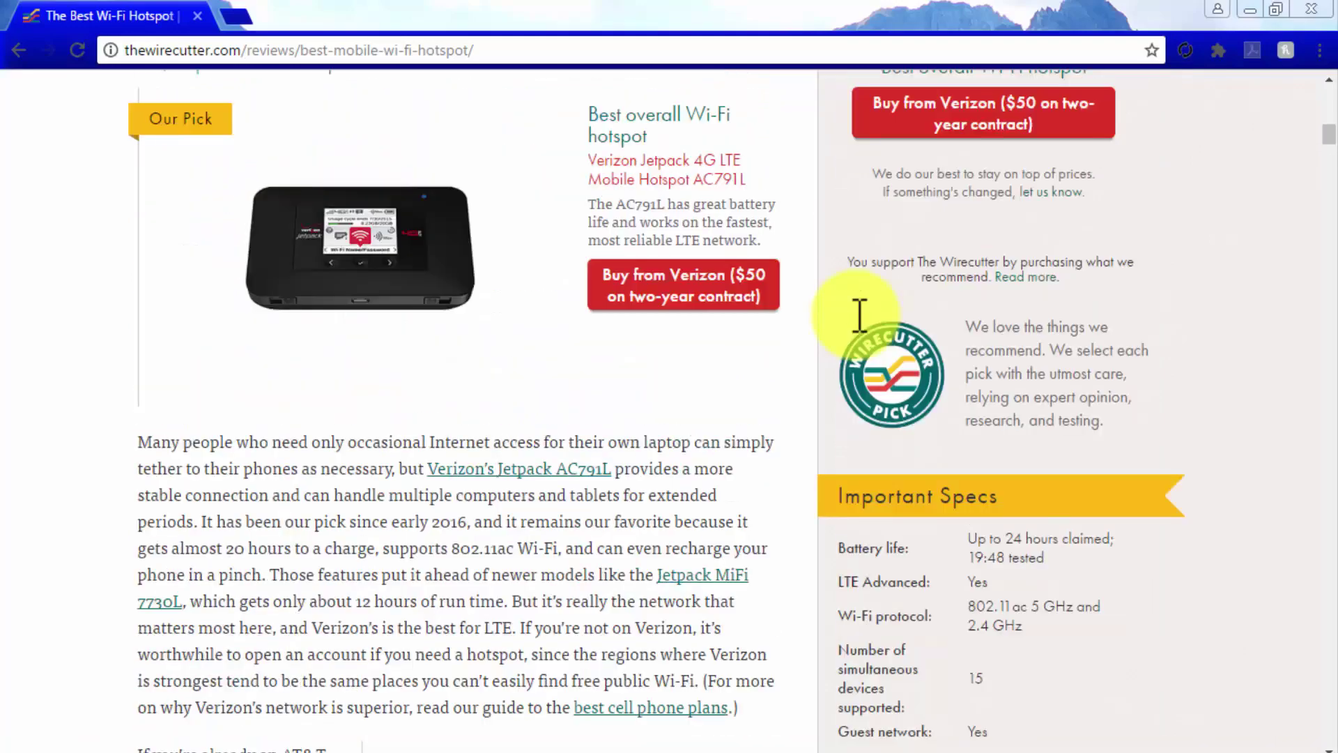
pyautogui.scroll(7, 860, 320)
pyautogui.scroll(8, 860, 320)
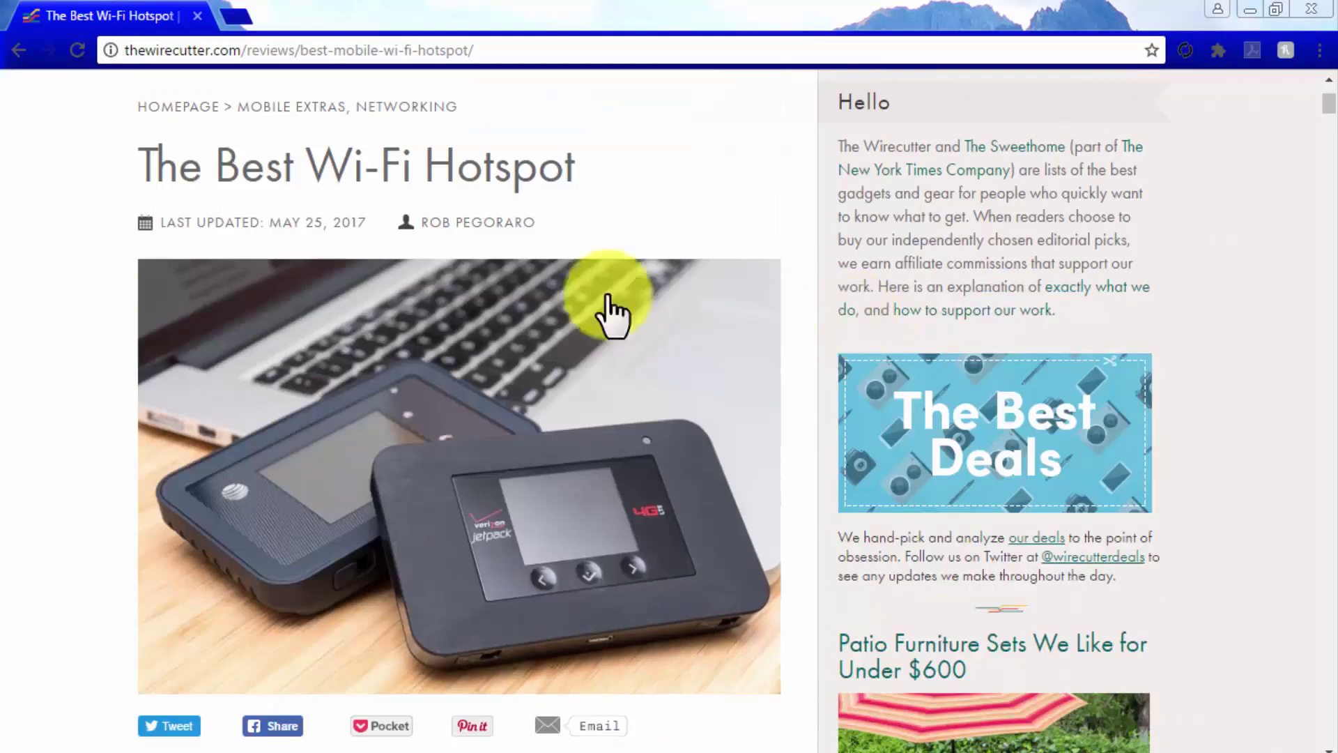
# Return to the homepage and read the Best Wireless Workout Headphones review with its JLab Epic2 pick
pyautogui.click(197, 108)
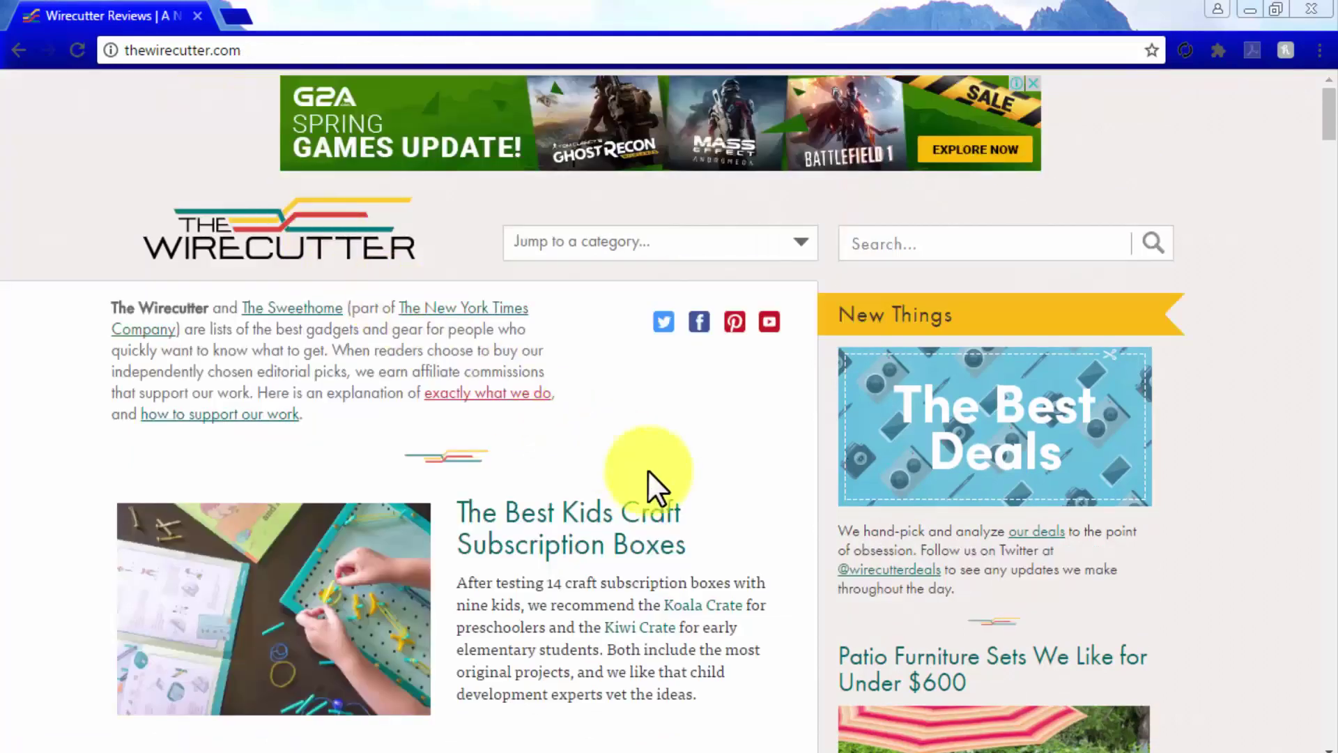
pyautogui.scroll(-8, 679, 488)
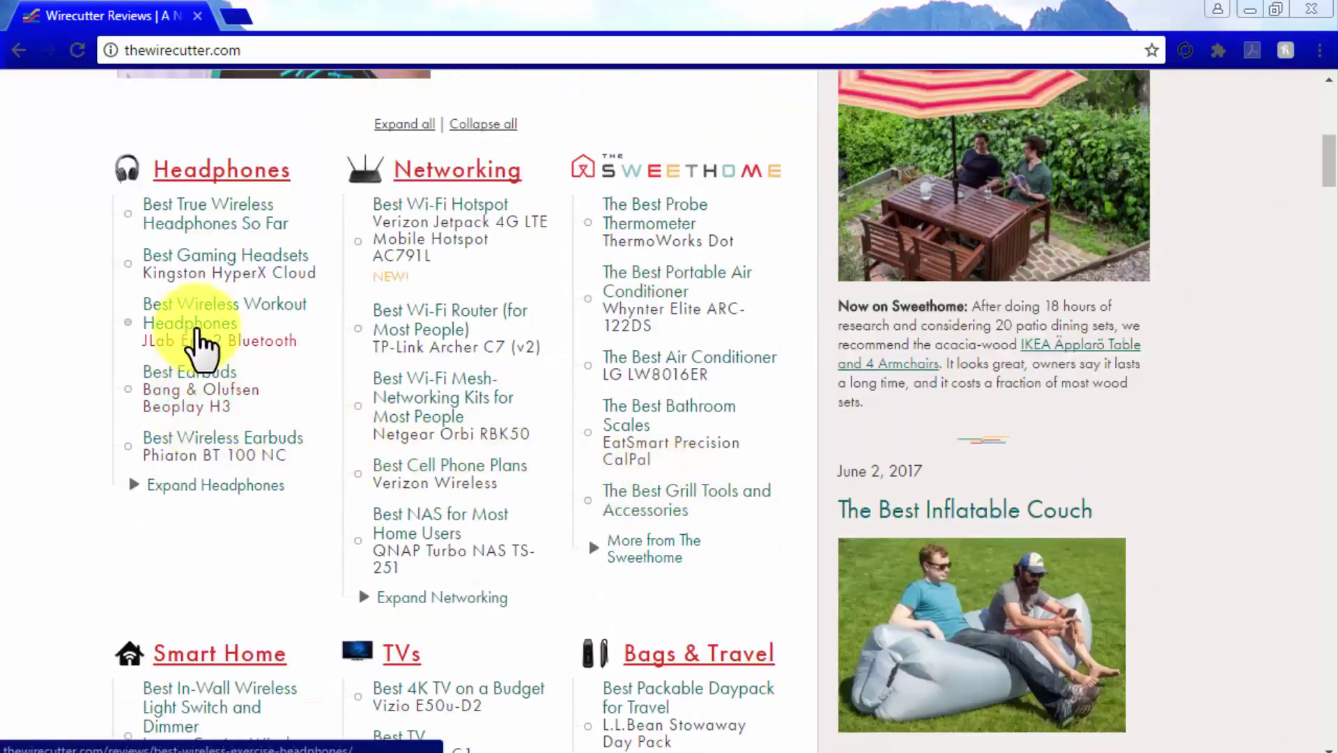
pyautogui.click(199, 320)
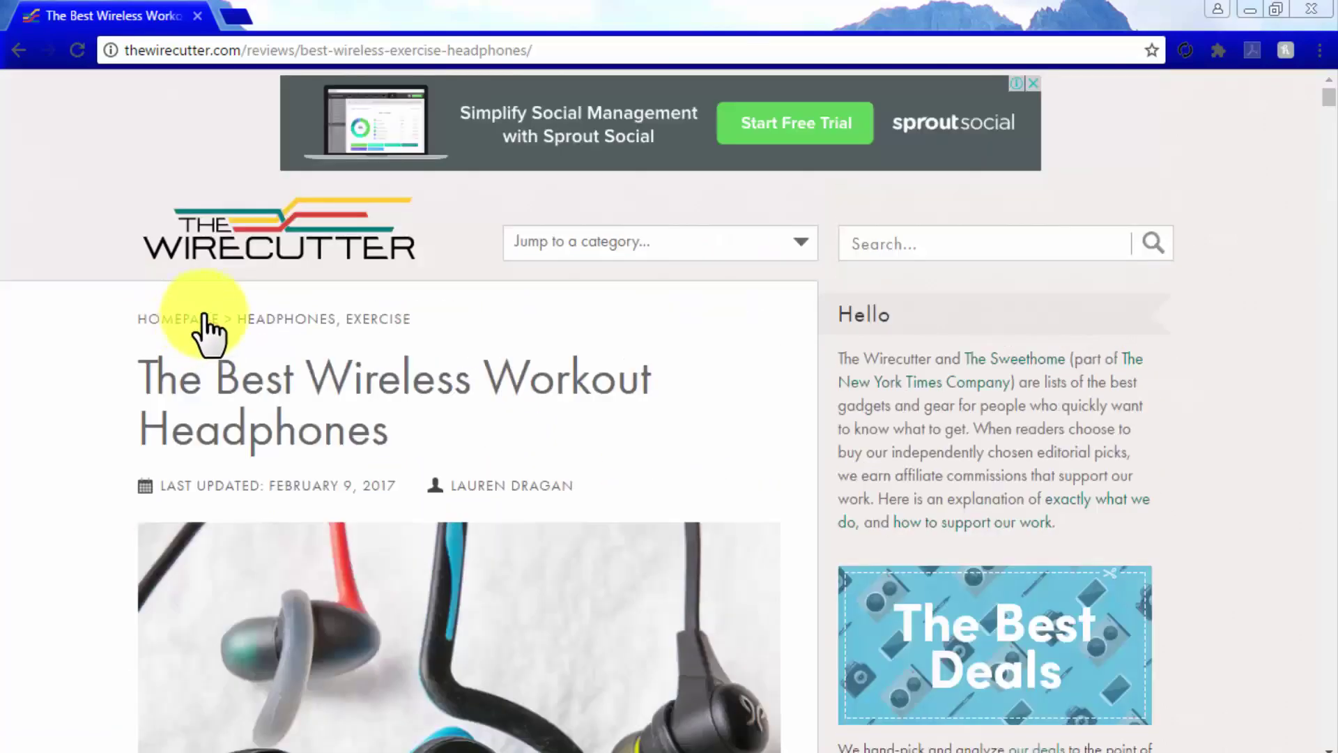
pyautogui.scroll(-6, 805, 337)
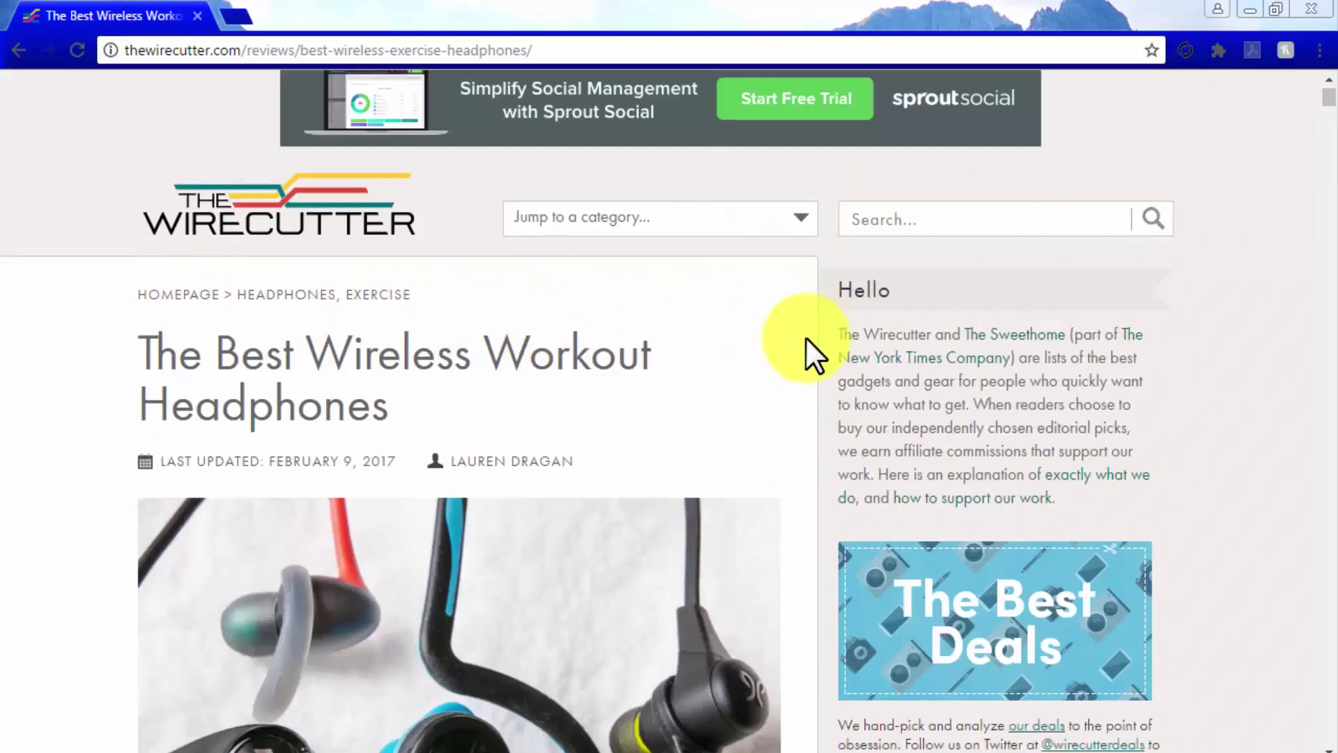
pyautogui.scroll(-5, 806, 338)
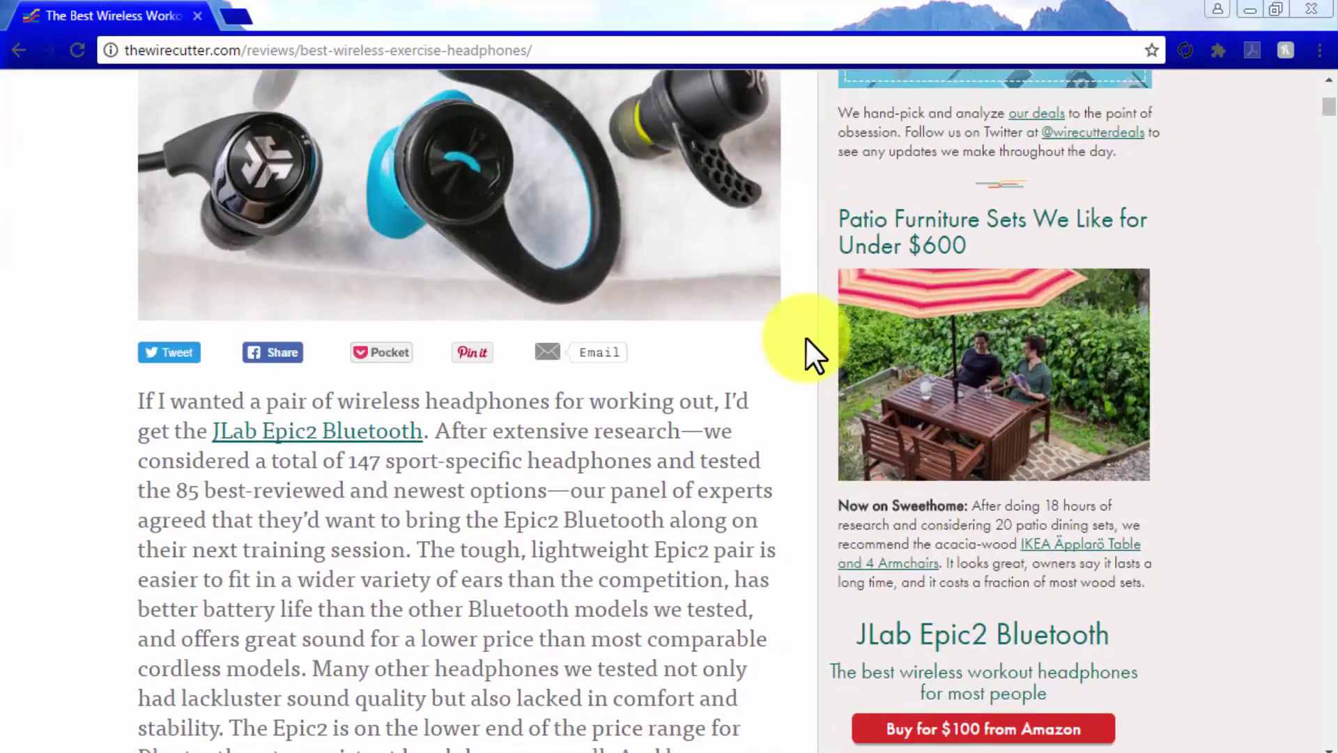
pyautogui.scroll(-10, 806, 338)
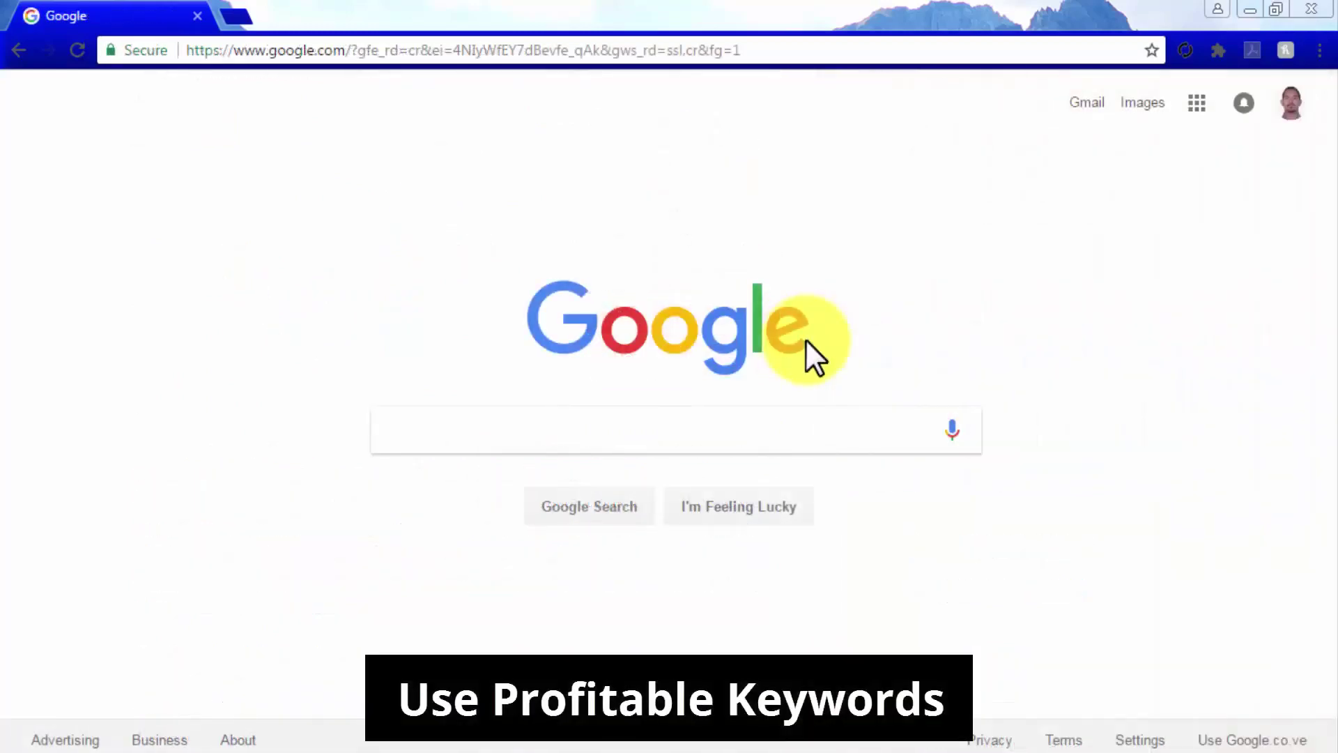
# Google 'best gaming headphone' and open The Wirecutter's 'The Best Gaming Headsets' result
pyautogui.click(848, 422)
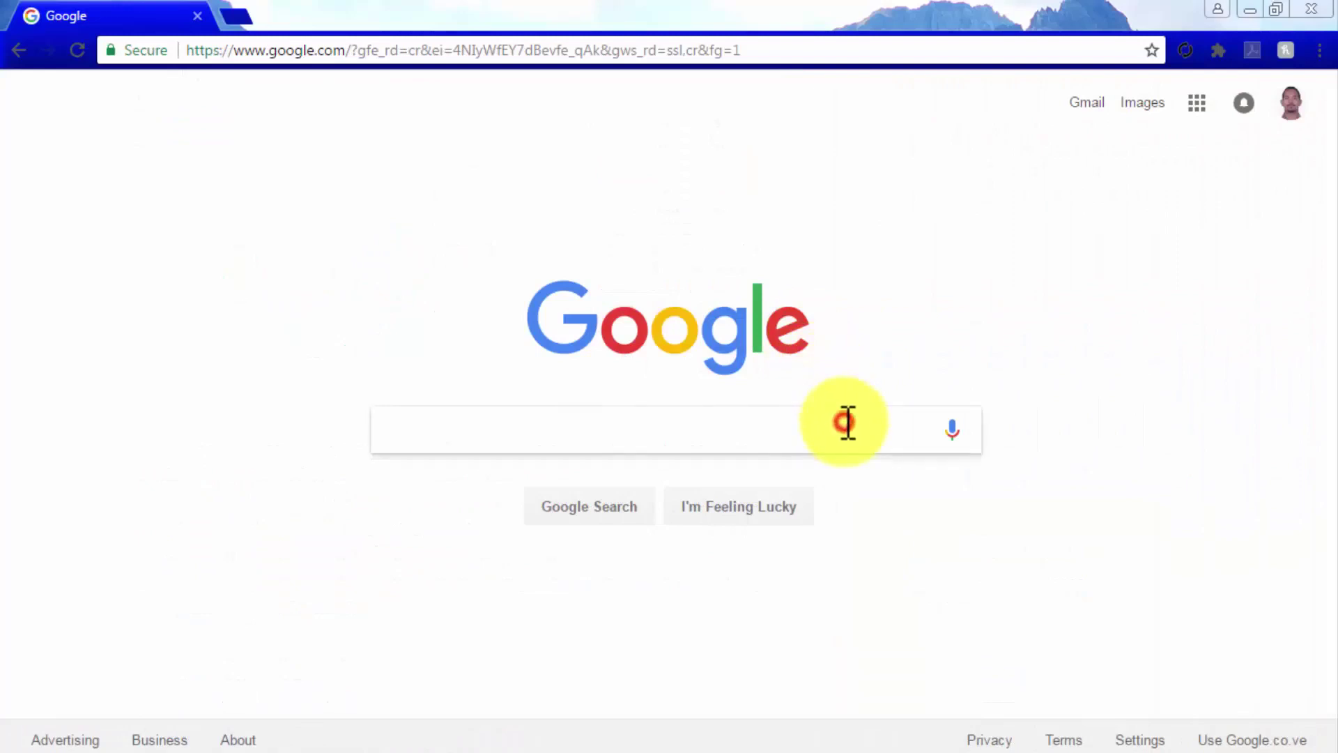
pyautogui.write('best gaming ')
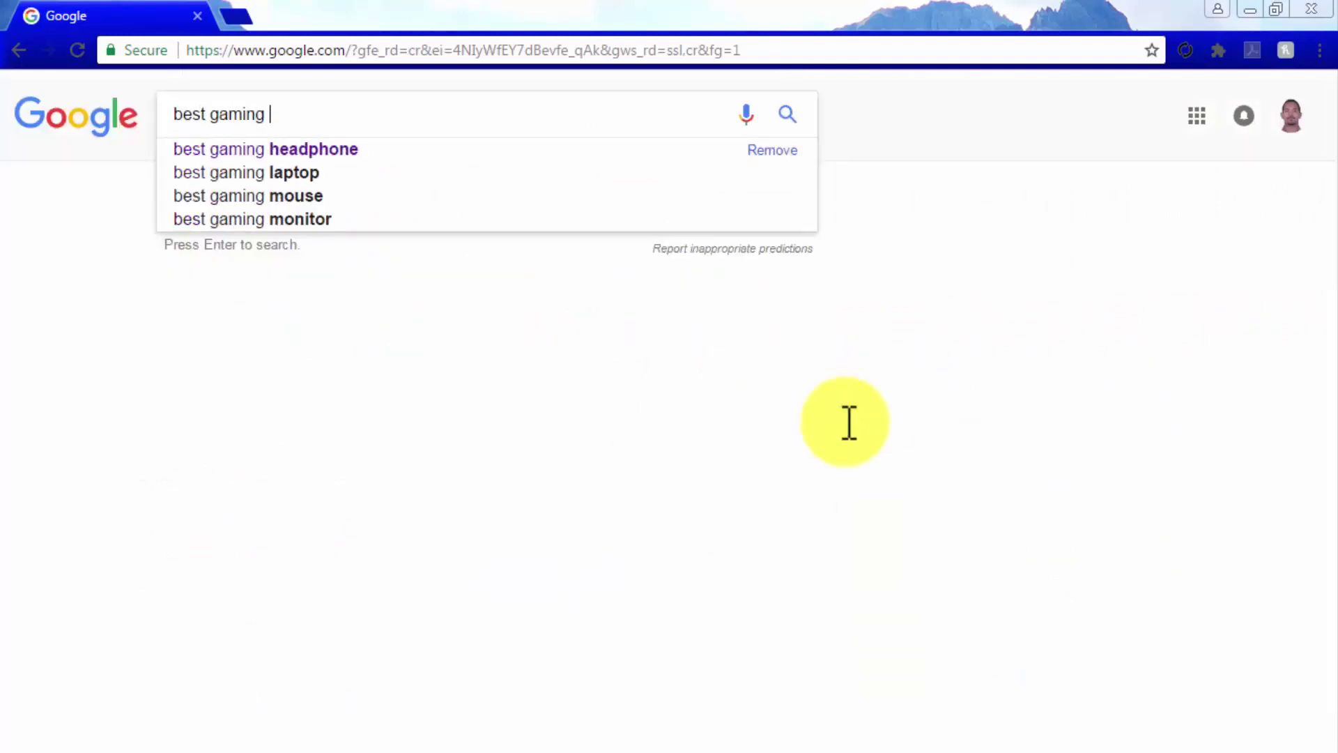
pyautogui.write('headphones')
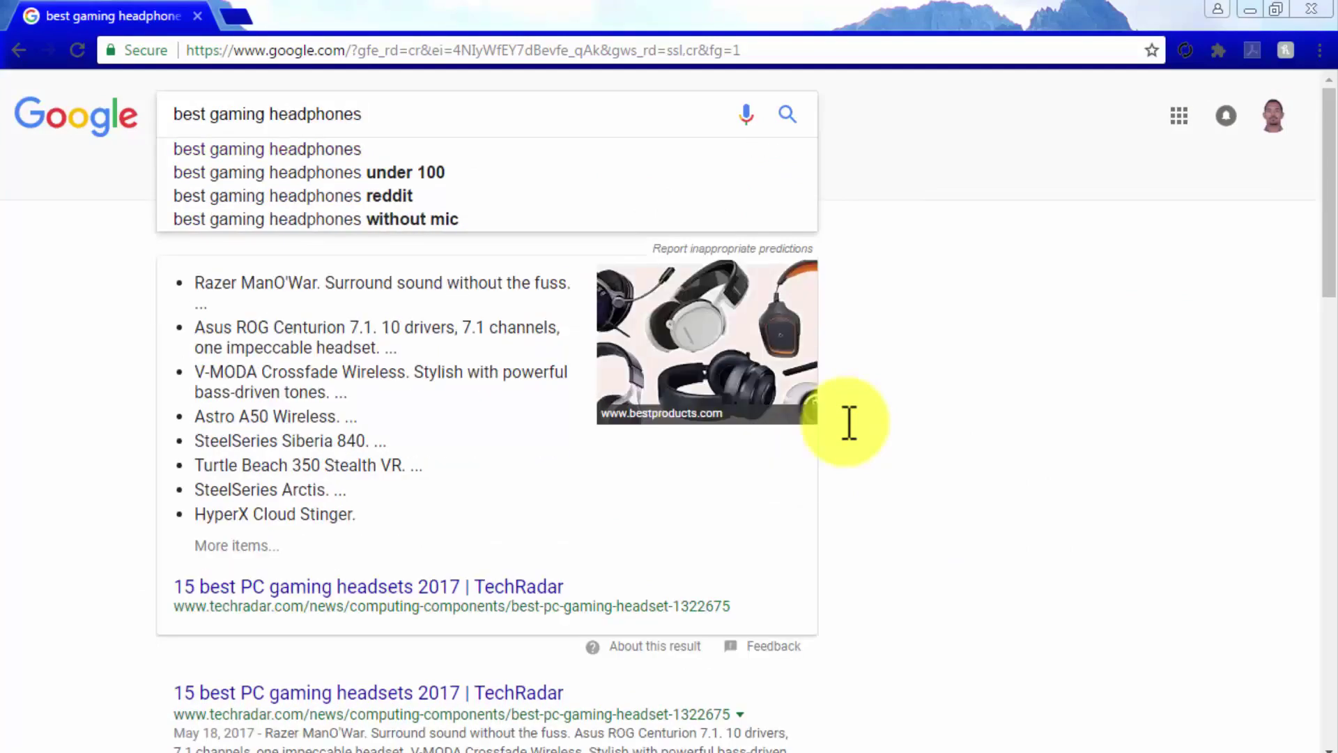
pyautogui.press('BackSpace')
pyautogui.scroll(-1, 843, 420)
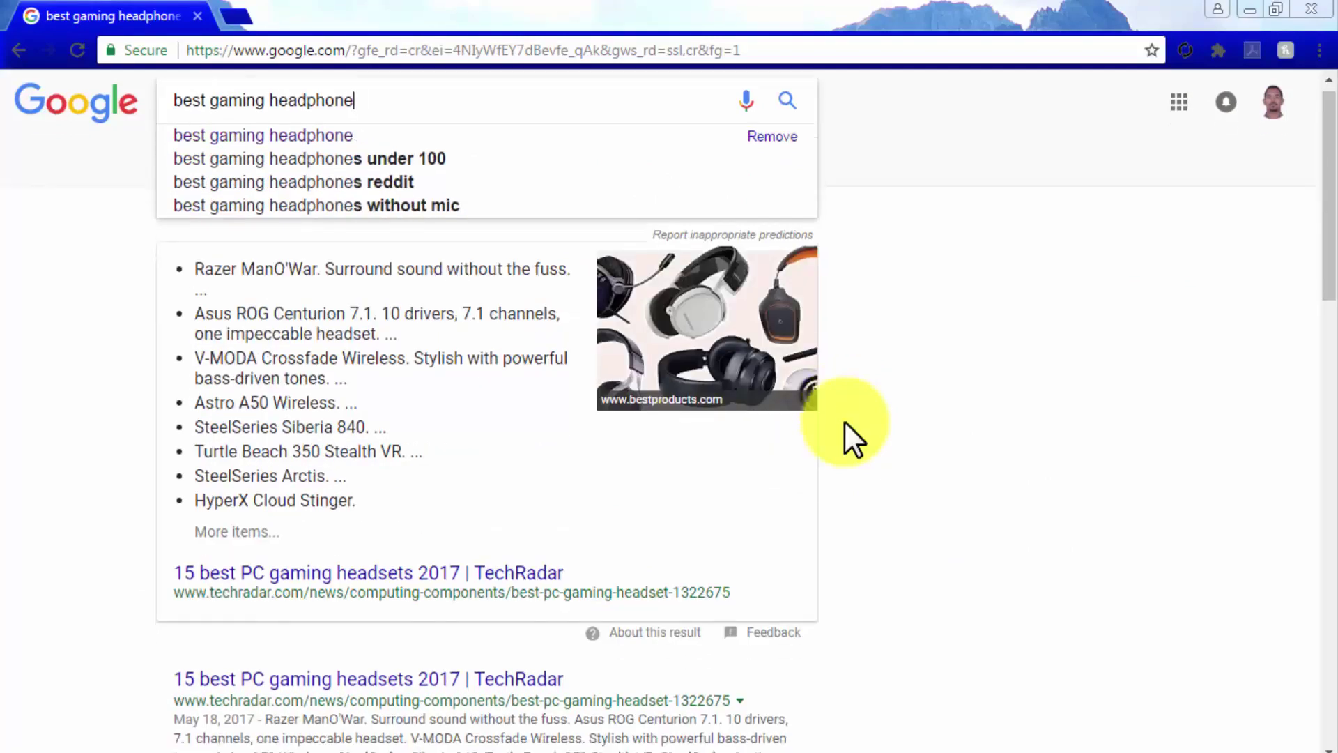
pyautogui.scroll(-4, 844, 420)
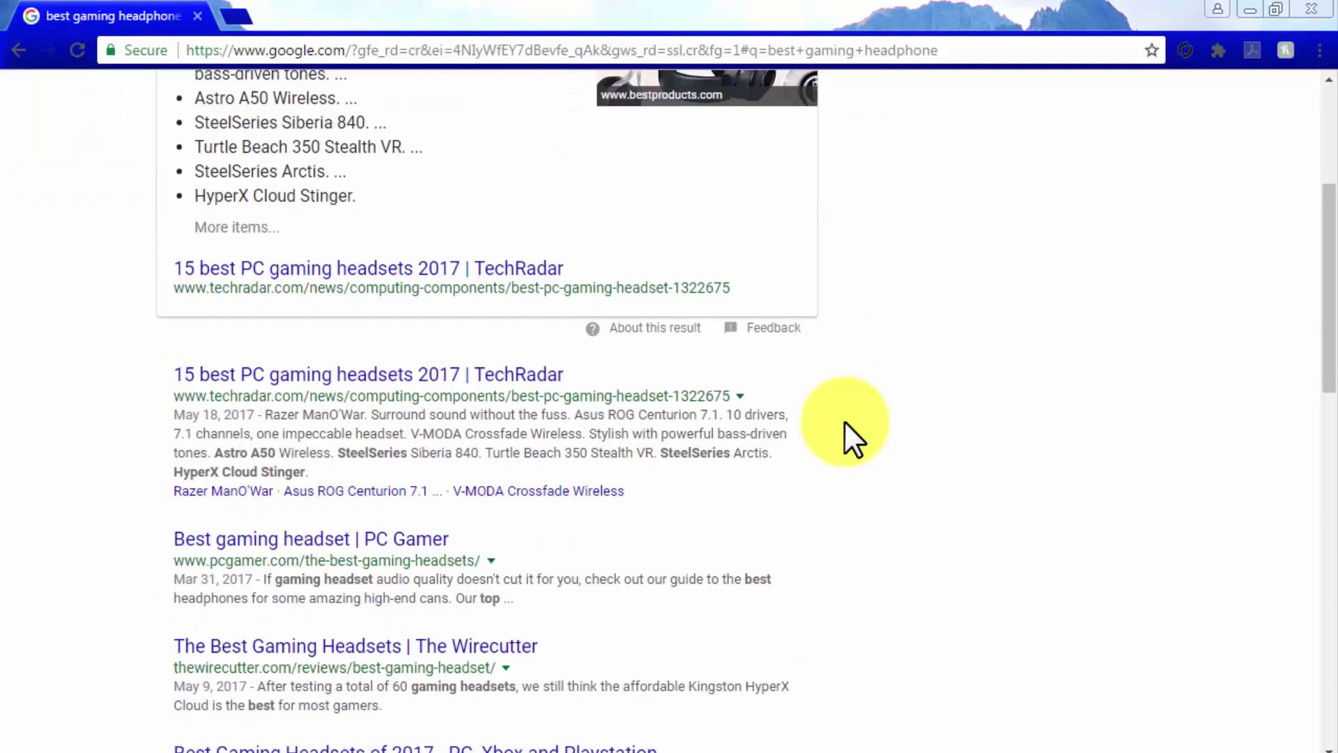
pyautogui.scroll(-3, 844, 420)
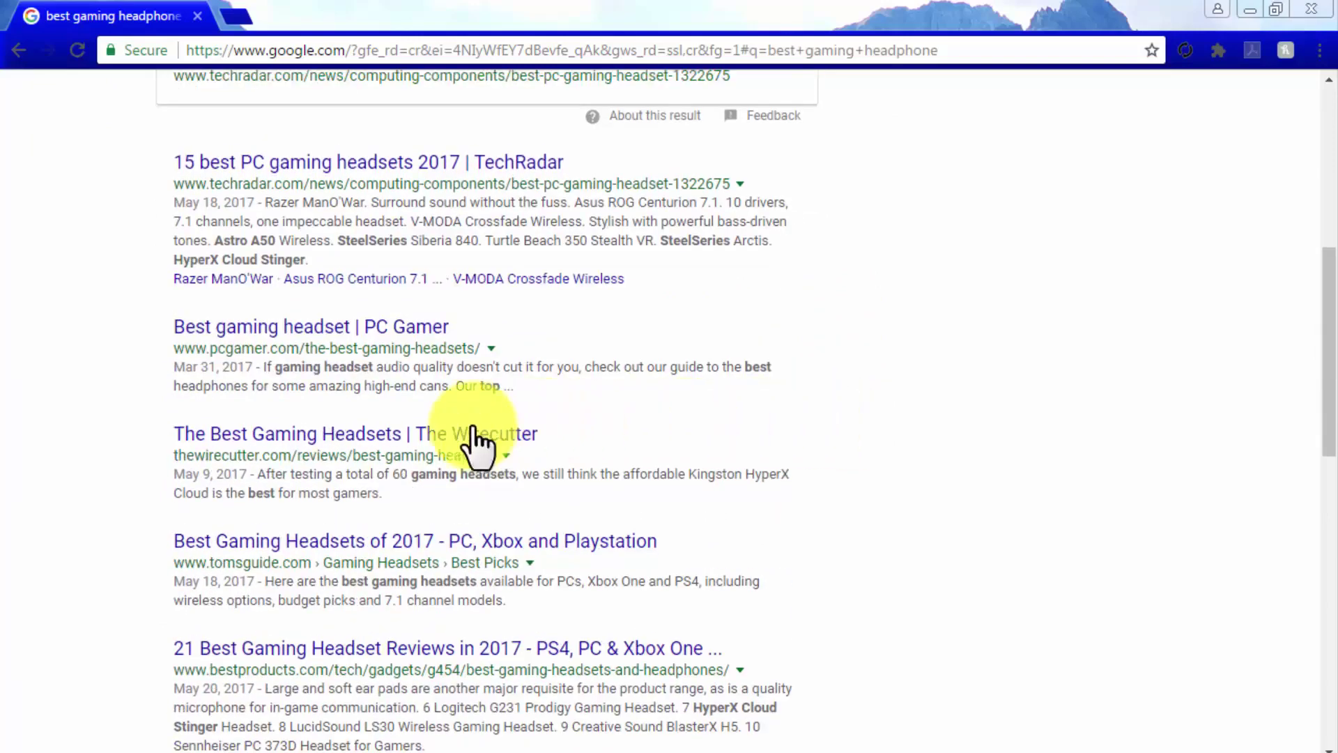
pyautogui.click(449, 429)
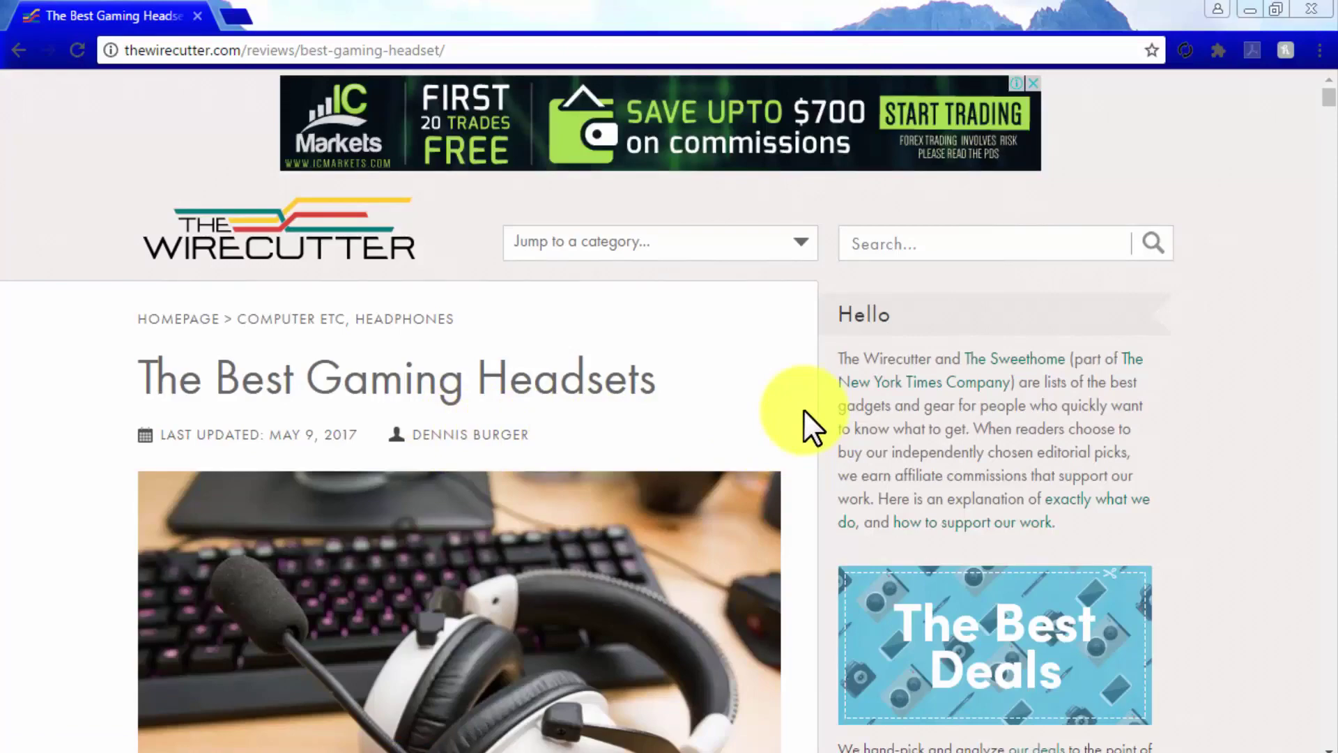
# Read through the gaming headset guide down to the Kingston HyperX Cloud Stinger budget pick
pyautogui.scroll(-6, 808, 437)
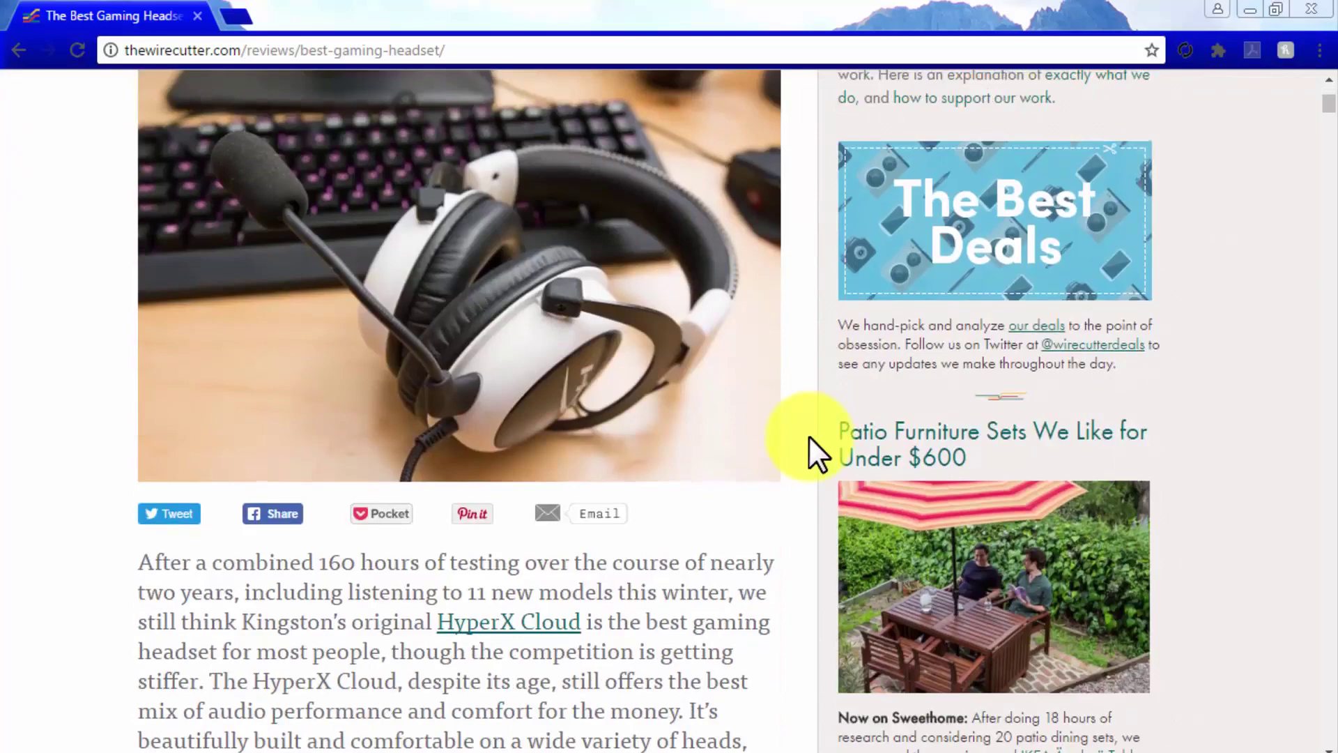
pyautogui.scroll(-3, 809, 435)
pyautogui.scroll(-6, 809, 435)
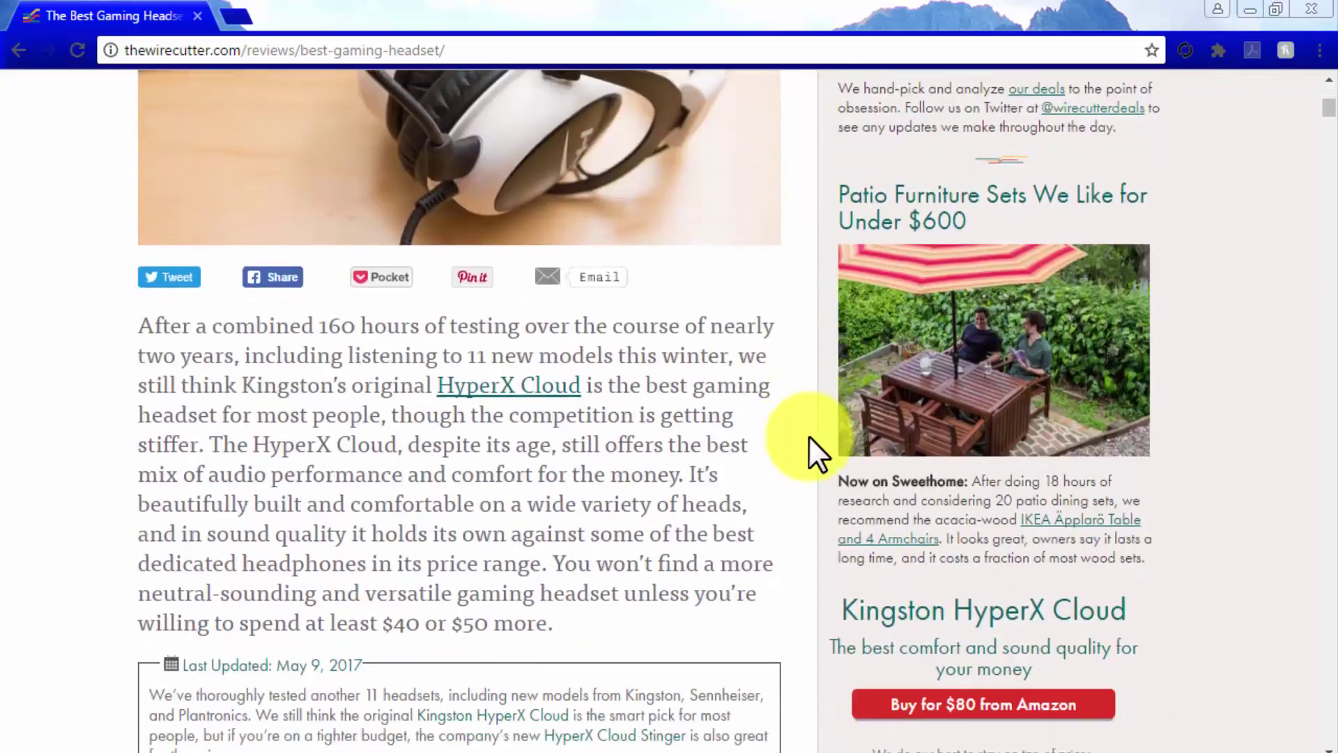
pyautogui.scroll(-3, 808, 435)
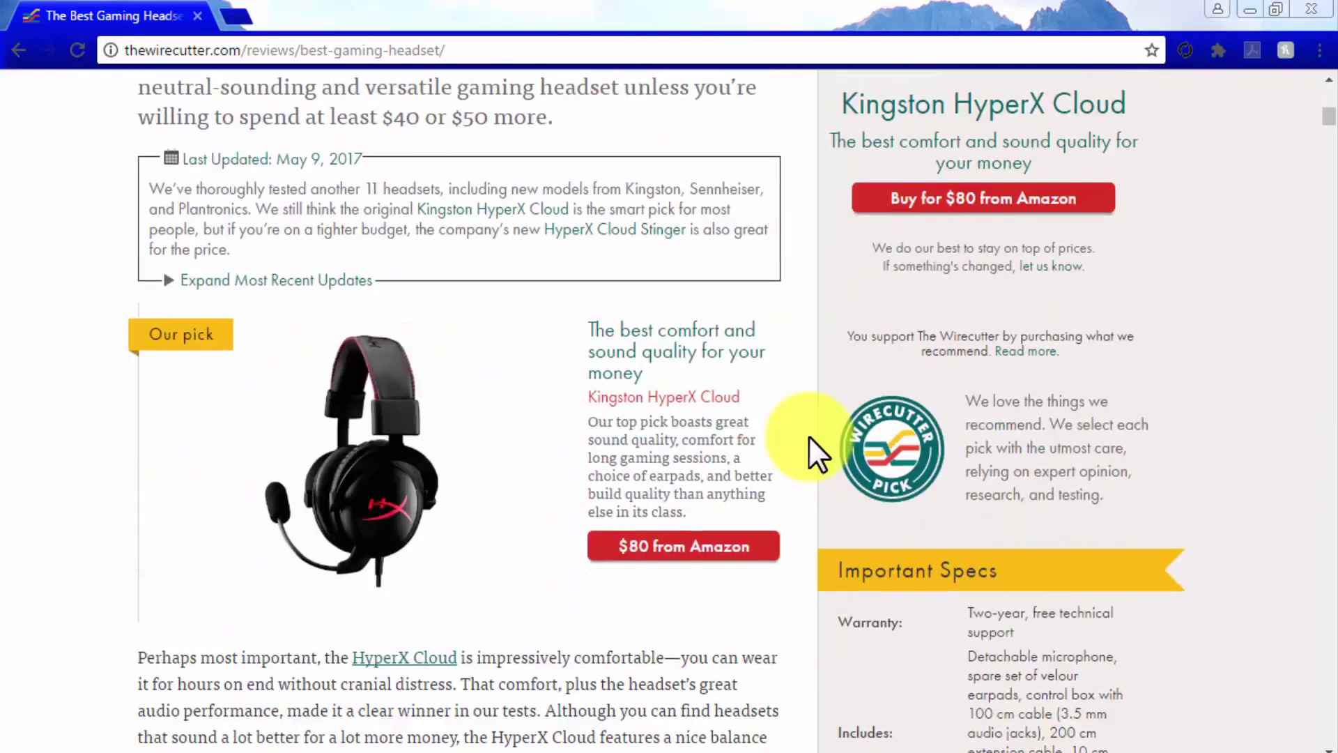
pyautogui.scroll(-3, 809, 435)
pyautogui.scroll(-6, 808, 435)
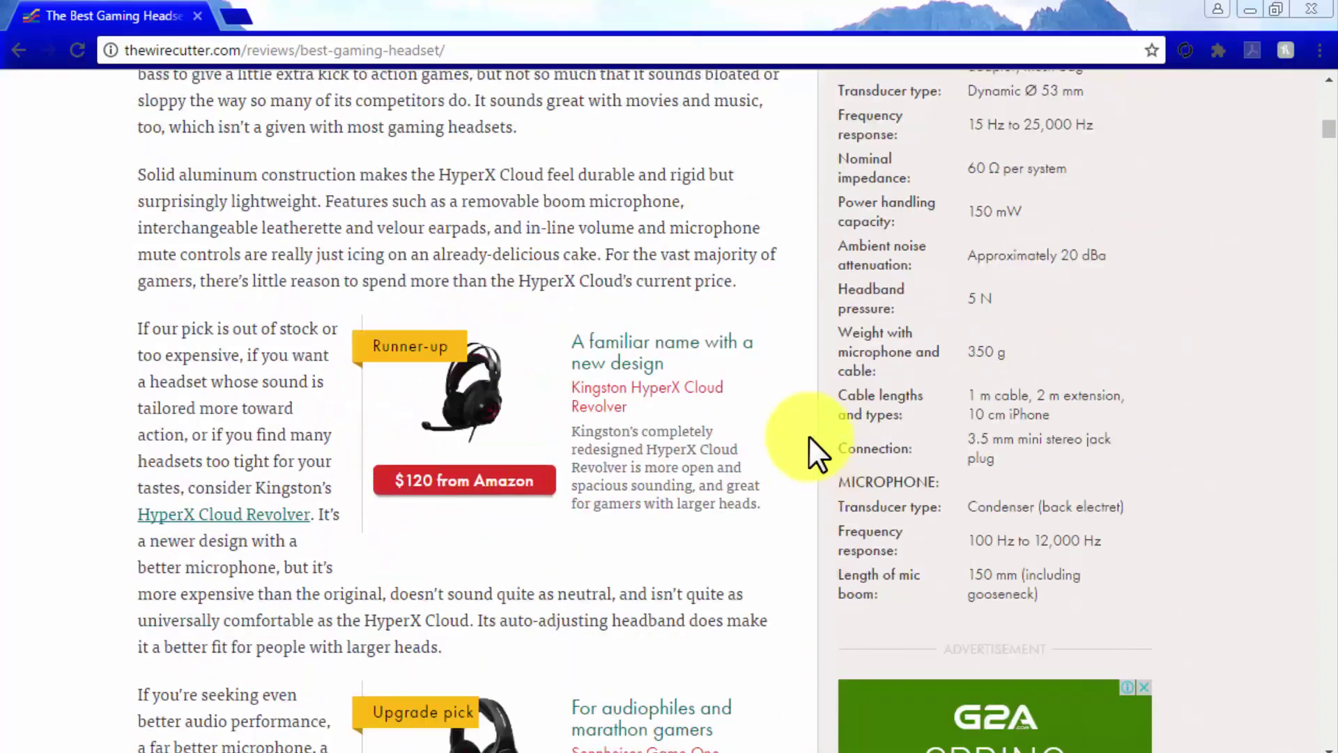
pyautogui.scroll(-7, 809, 435)
pyautogui.scroll(-11, 808, 435)
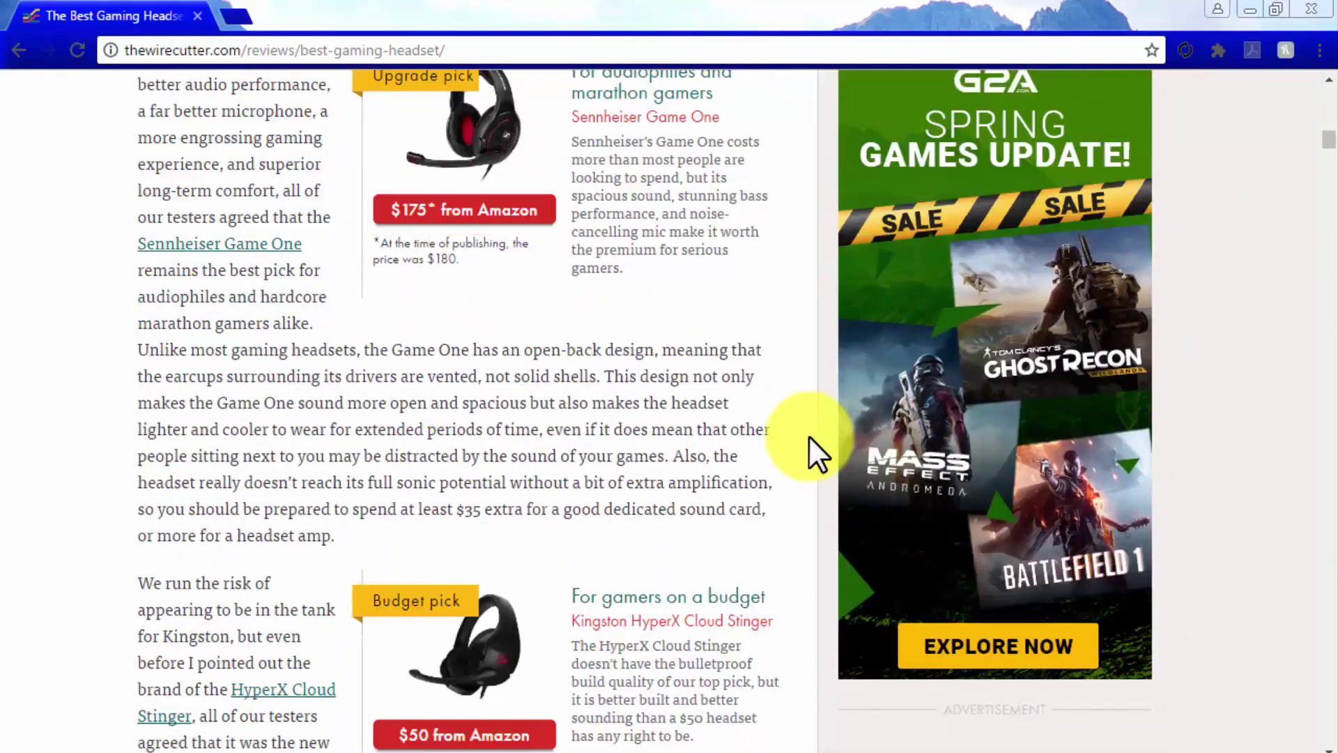
pyautogui.scroll(-1, 809, 435)
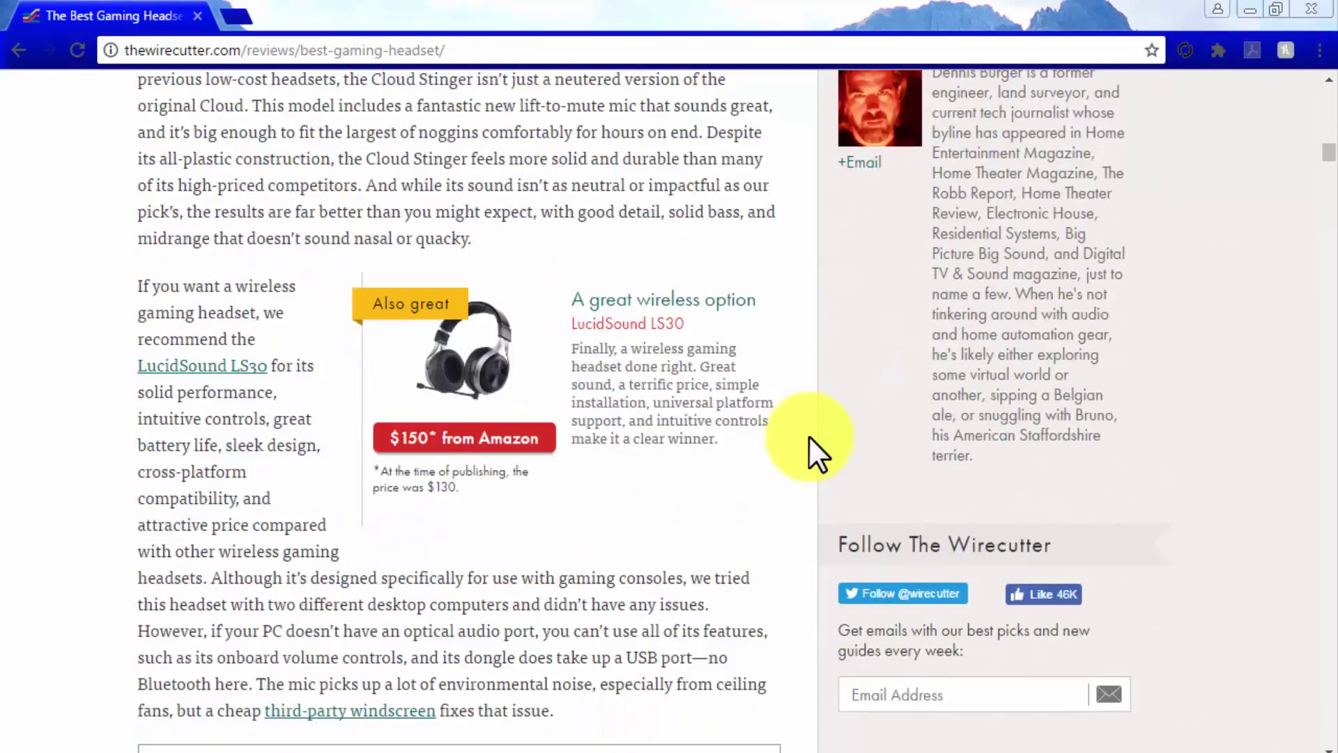
pyautogui.scroll(6, 809, 437)
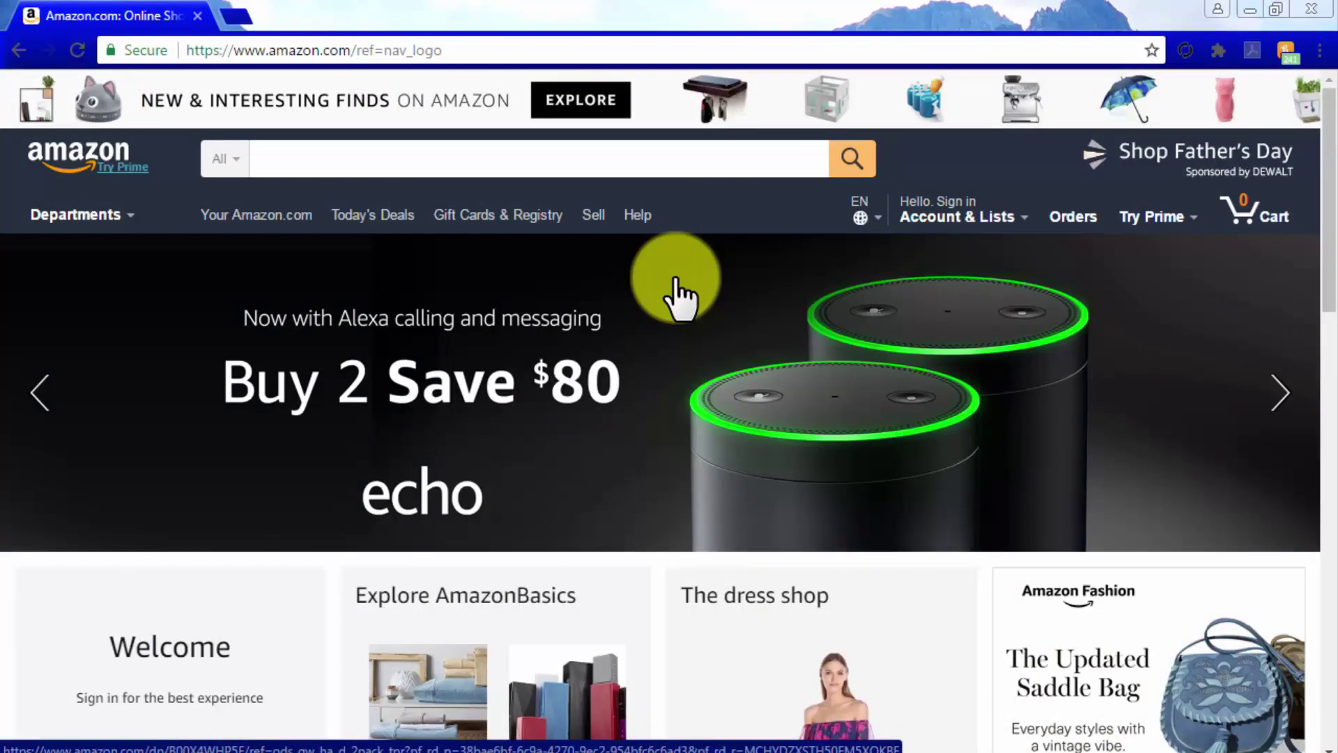
# Enter 'best 7.1 receiver' in Amazon's search box, then erase it
pyautogui.click(552, 166)
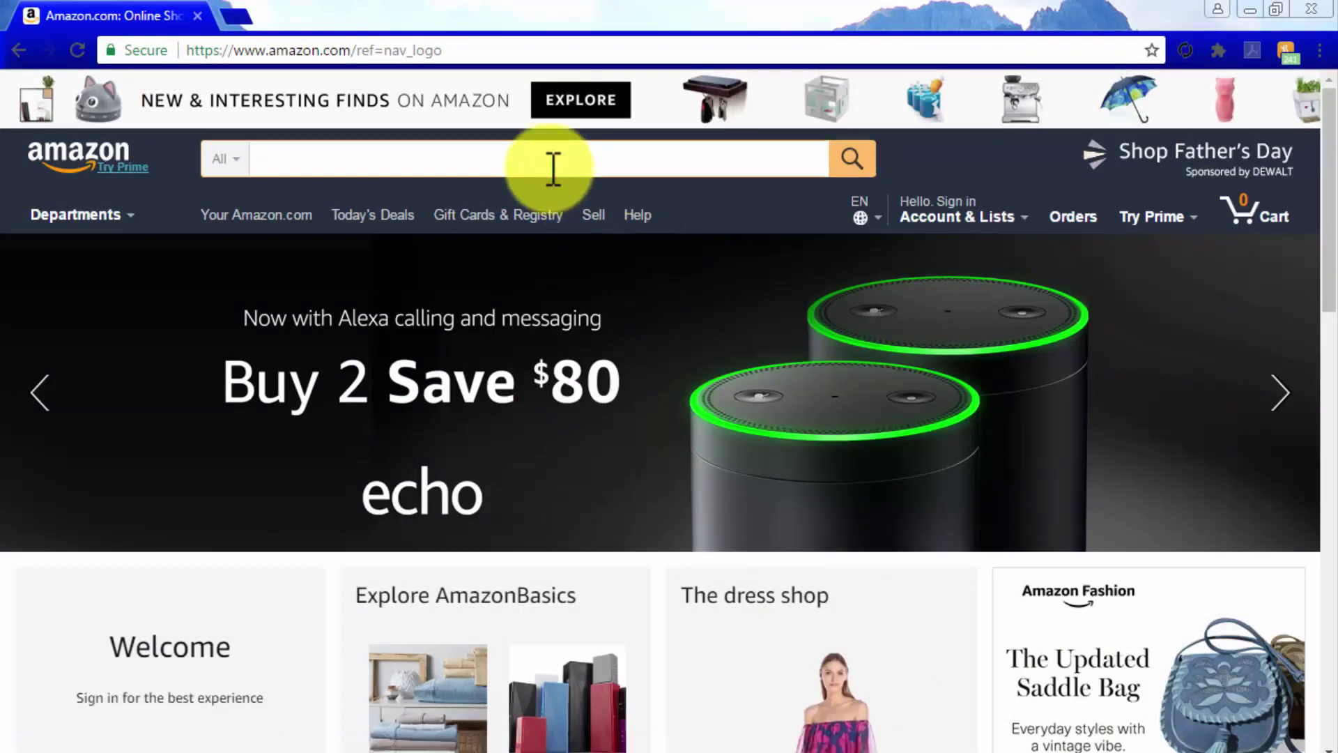
pyautogui.write('best 7.1')
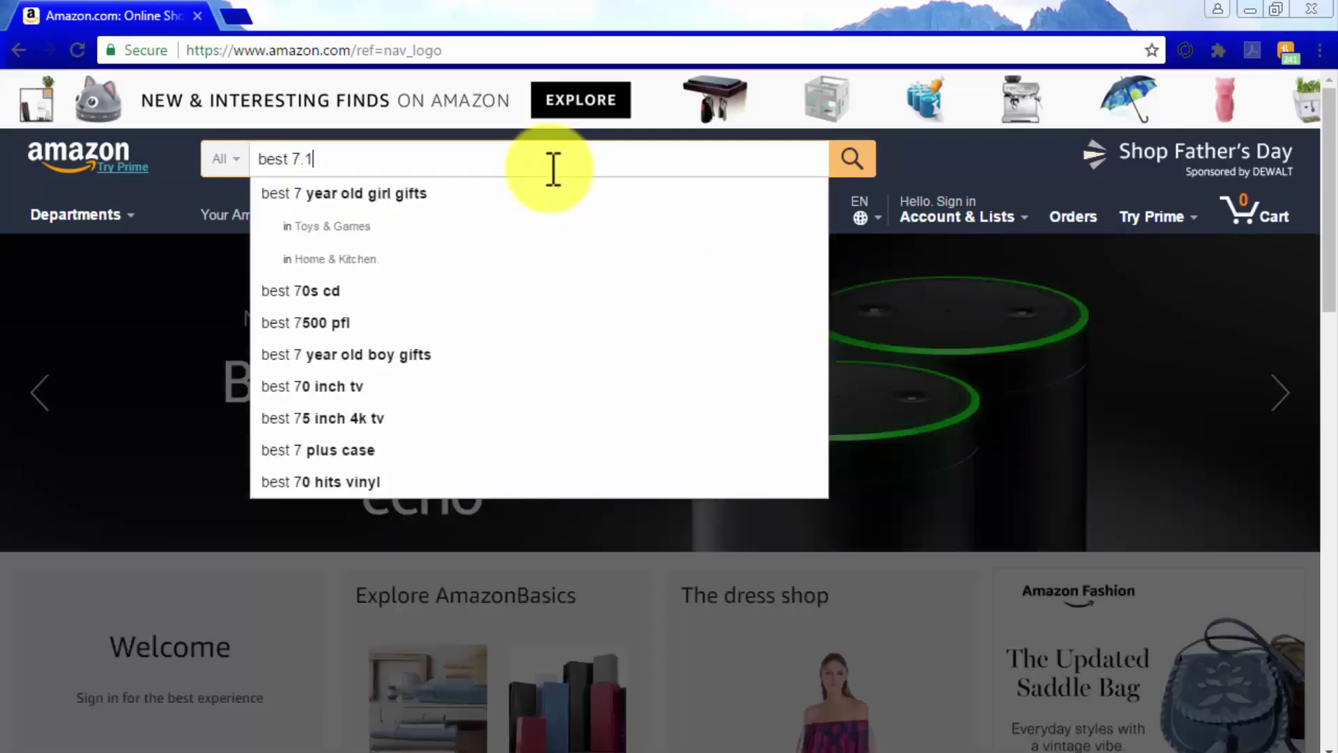
pyautogui.write(' rec')
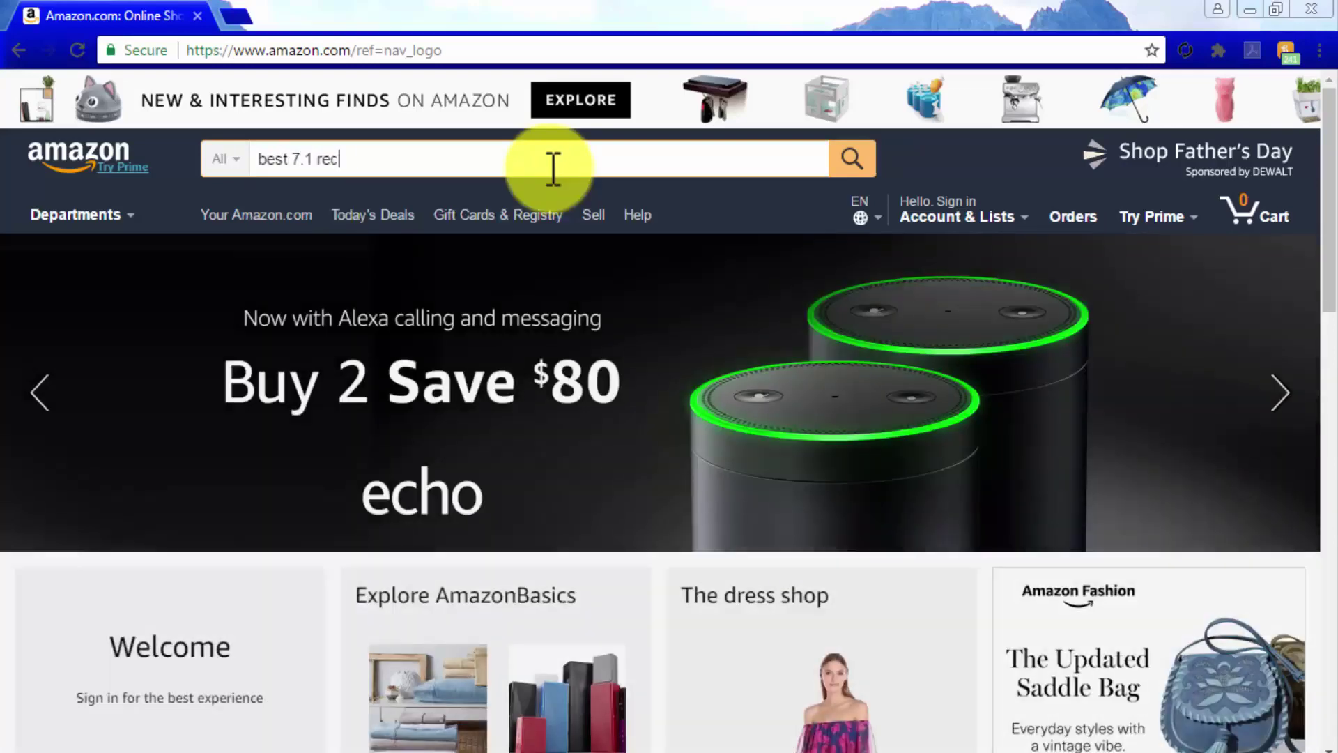
pyautogui.write('eiver')
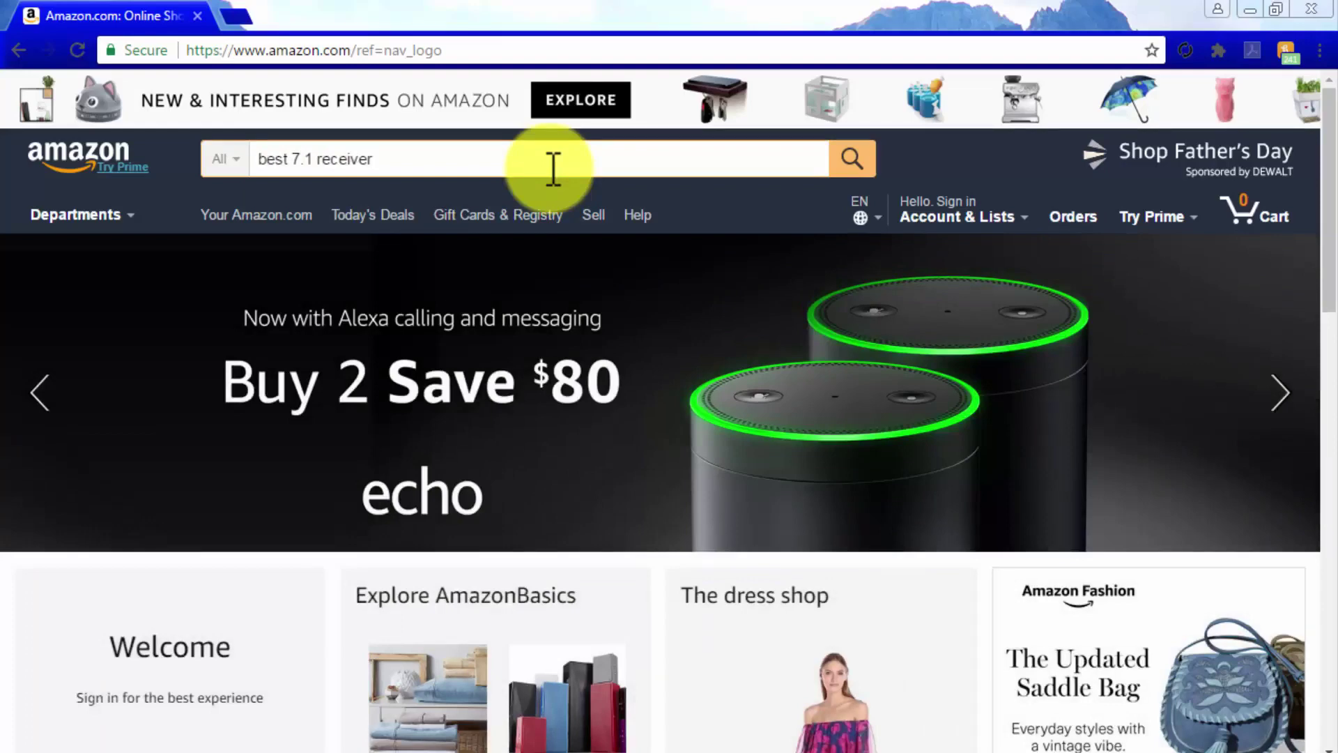
pyautogui.press('BackSpace')
pyautogui.press('BackSpace')
pyautogui.press('BackSpace')
pyautogui.press('BackSpace')
pyautogui.press('BackSpace')
pyautogui.press('BackSpace')
pyautogui.press('BackSpace')
pyautogui.press('BackSpace')
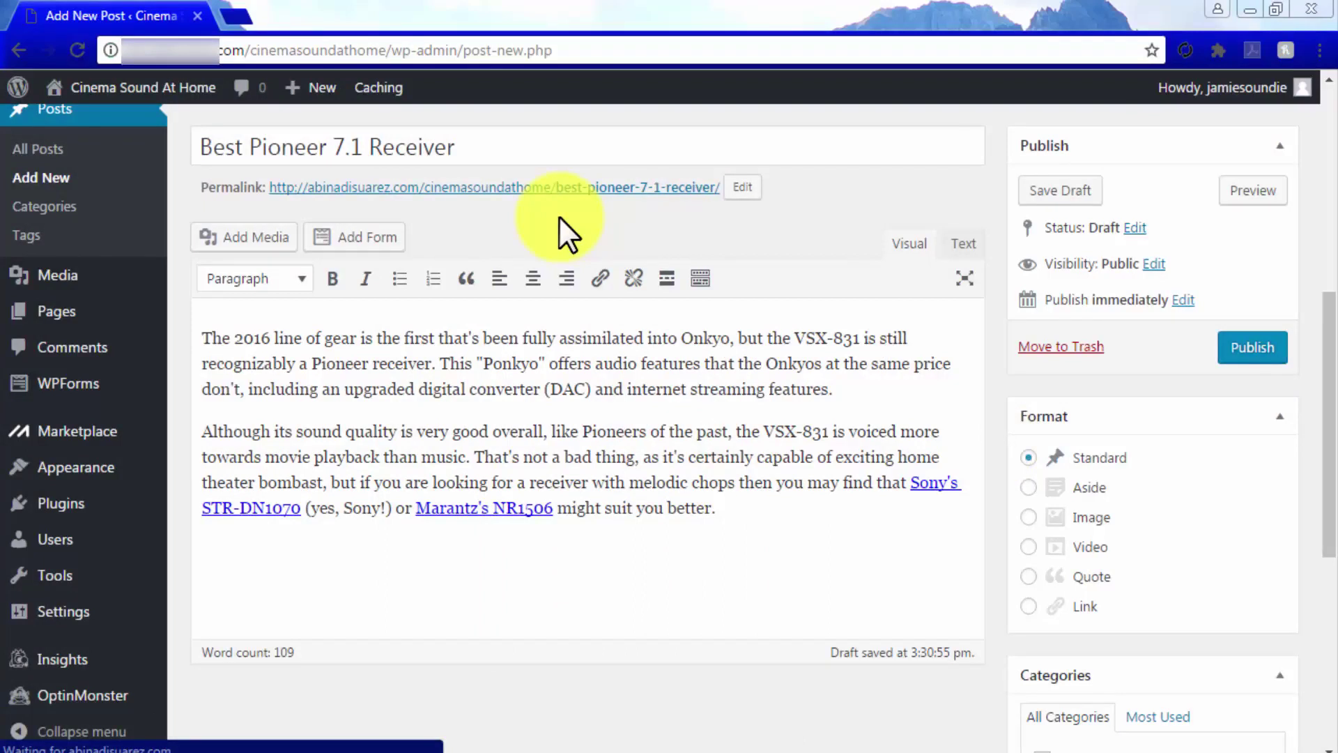
# Add the tag 'best 7.1 receiver' to the Pioneer receiver draft
pyautogui.click(767, 148)
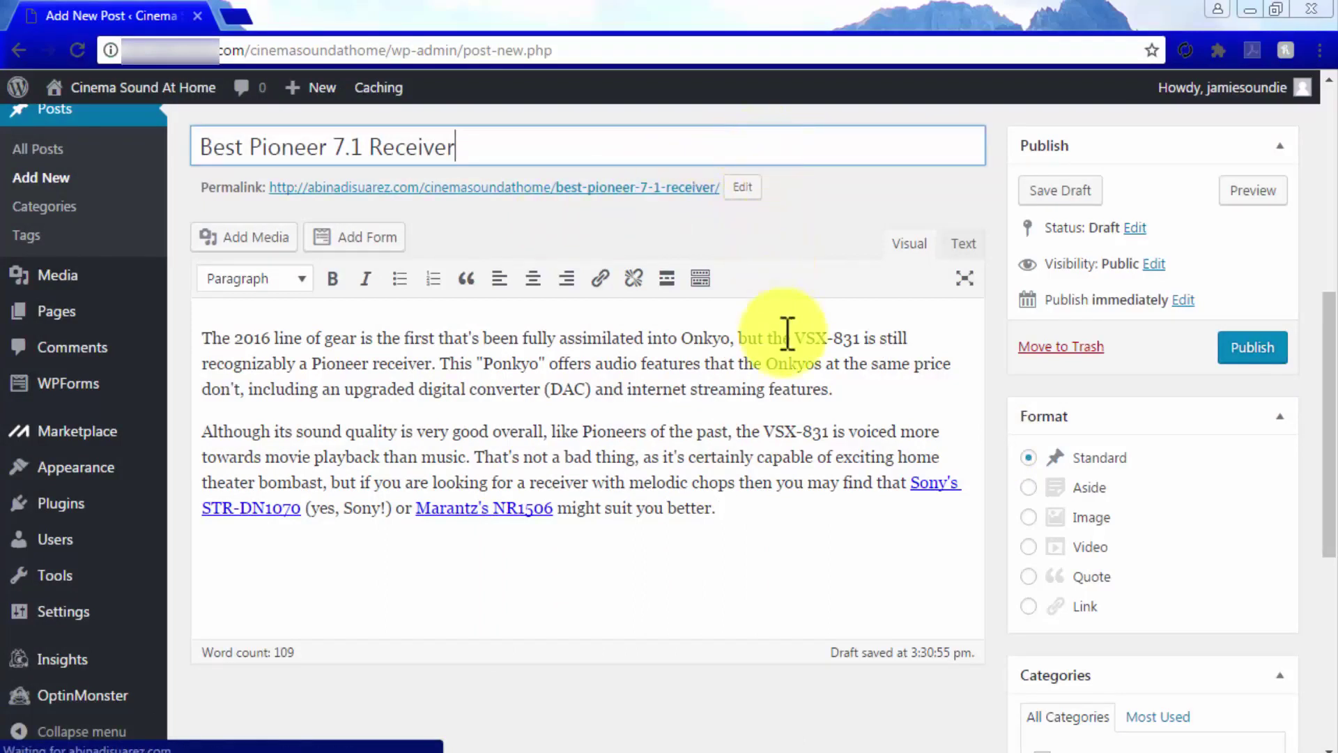
pyautogui.click(848, 514)
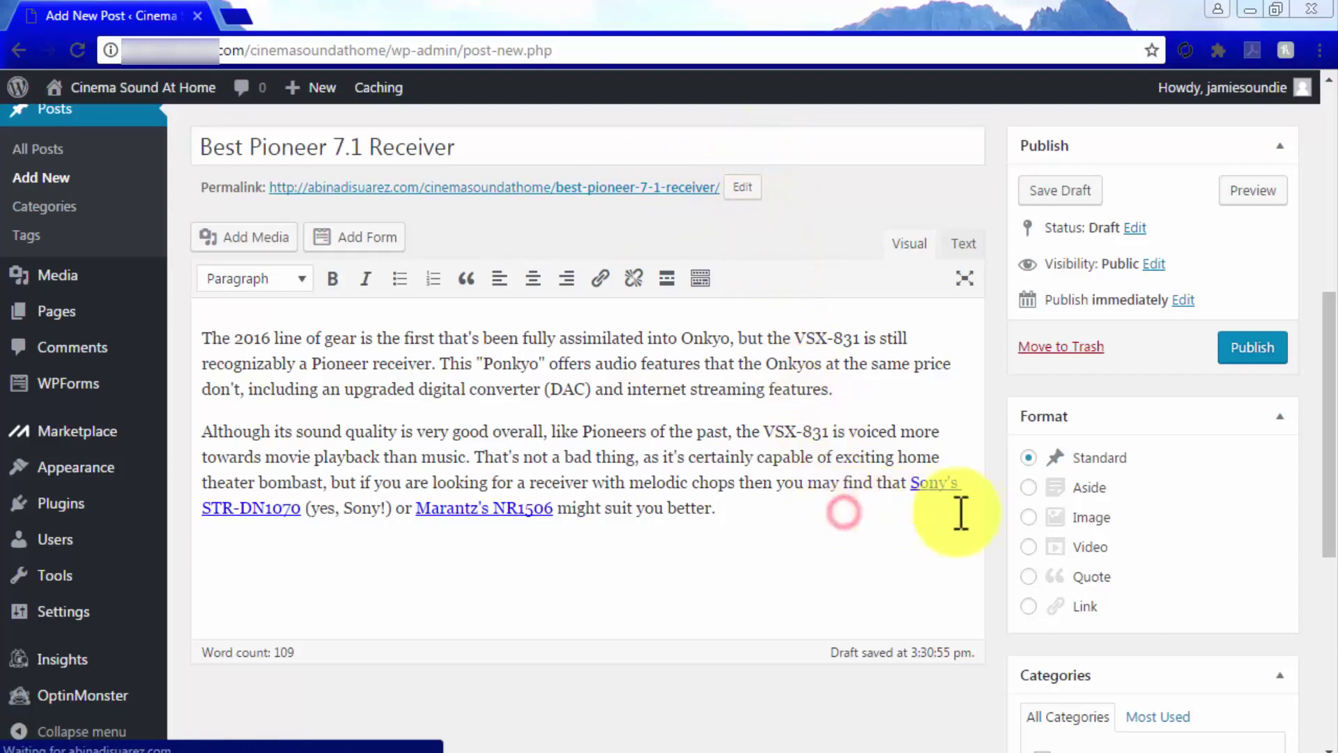
pyautogui.scroll(-6, 976, 516)
pyautogui.click(1047, 505)
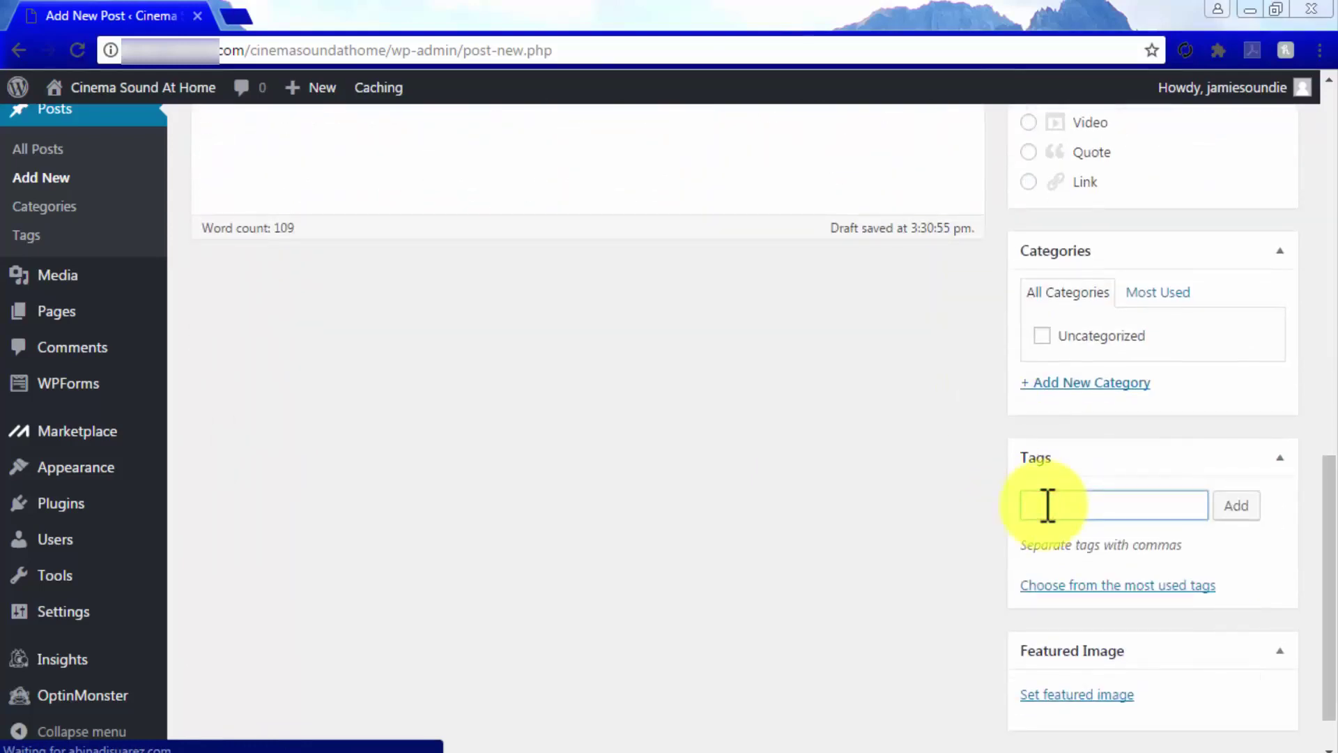
pyautogui.write('best 7.1 receiver')
pyautogui.click(1227, 506)
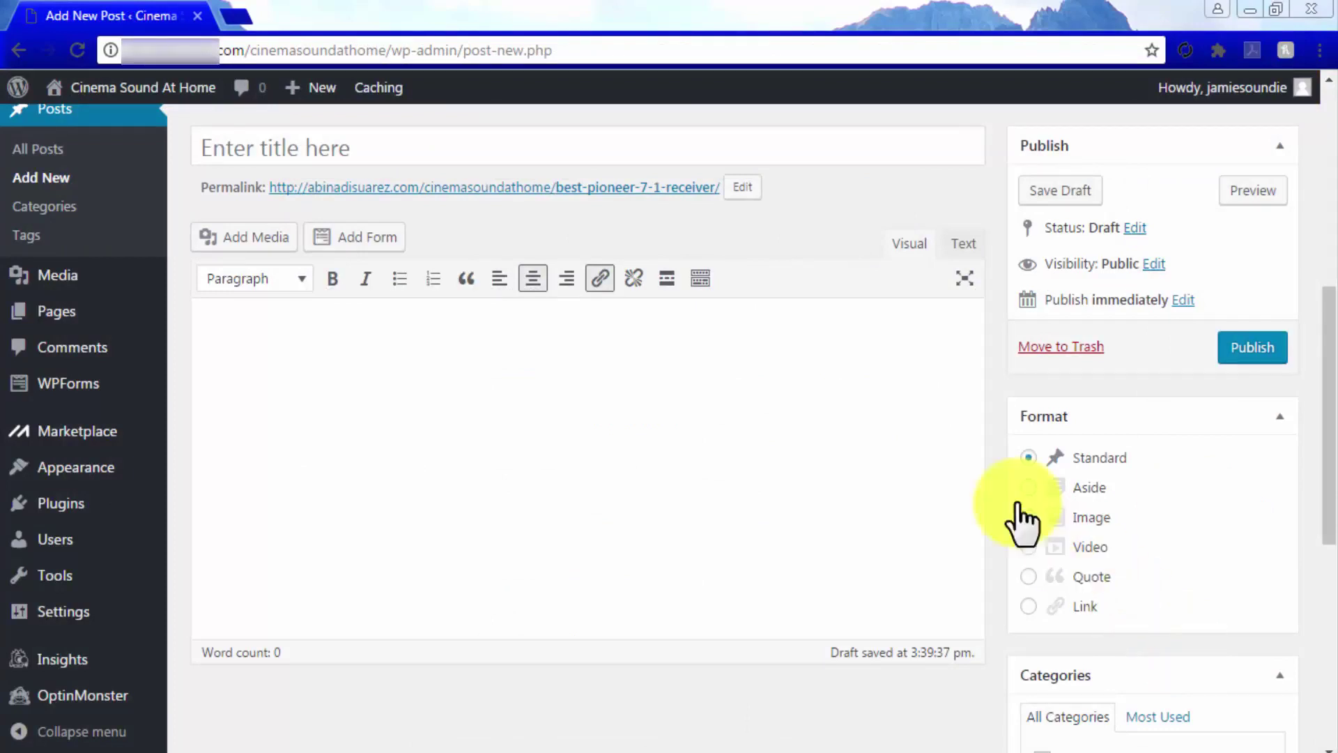
# Title the post 'The Best Pioner 7.2 Receiver We Have Found' and paste in an opening sentence
pyautogui.click(582, 148)
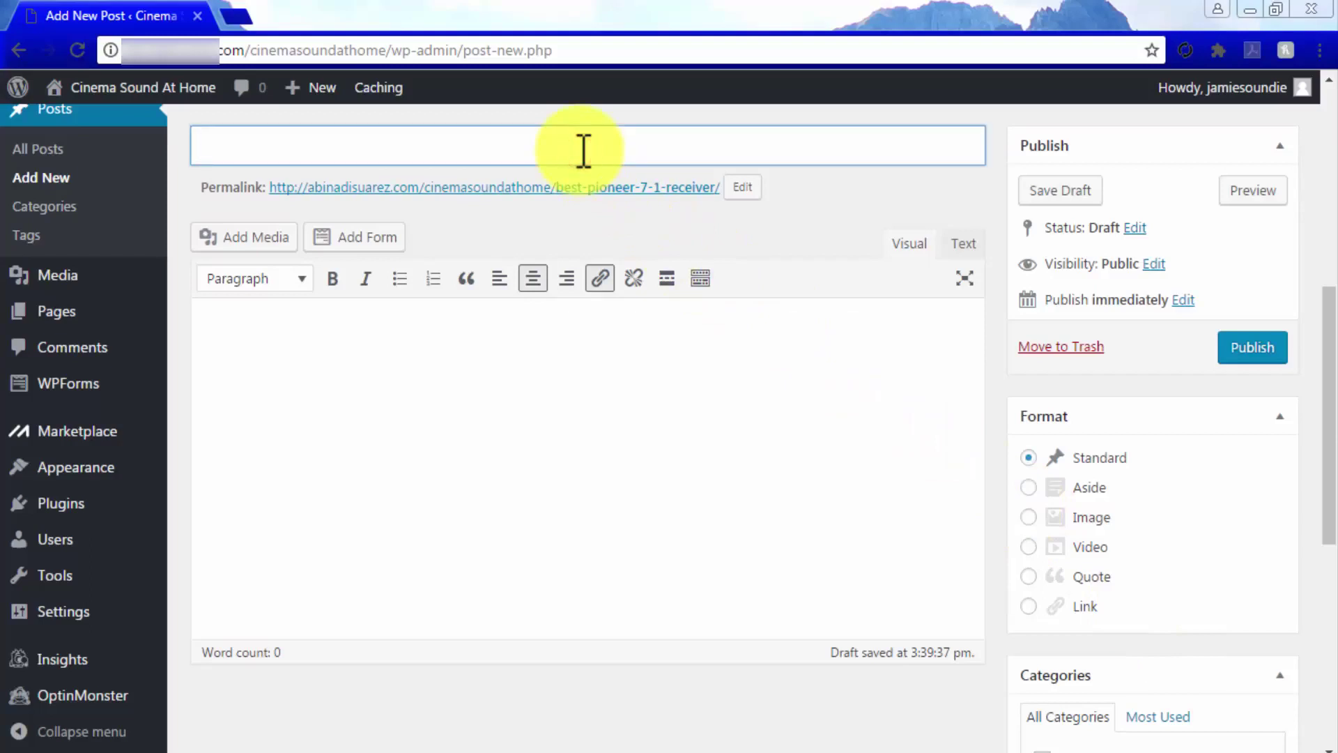
pyautogui.write('The Best Pioner 7.2 Receiver We Have Found')
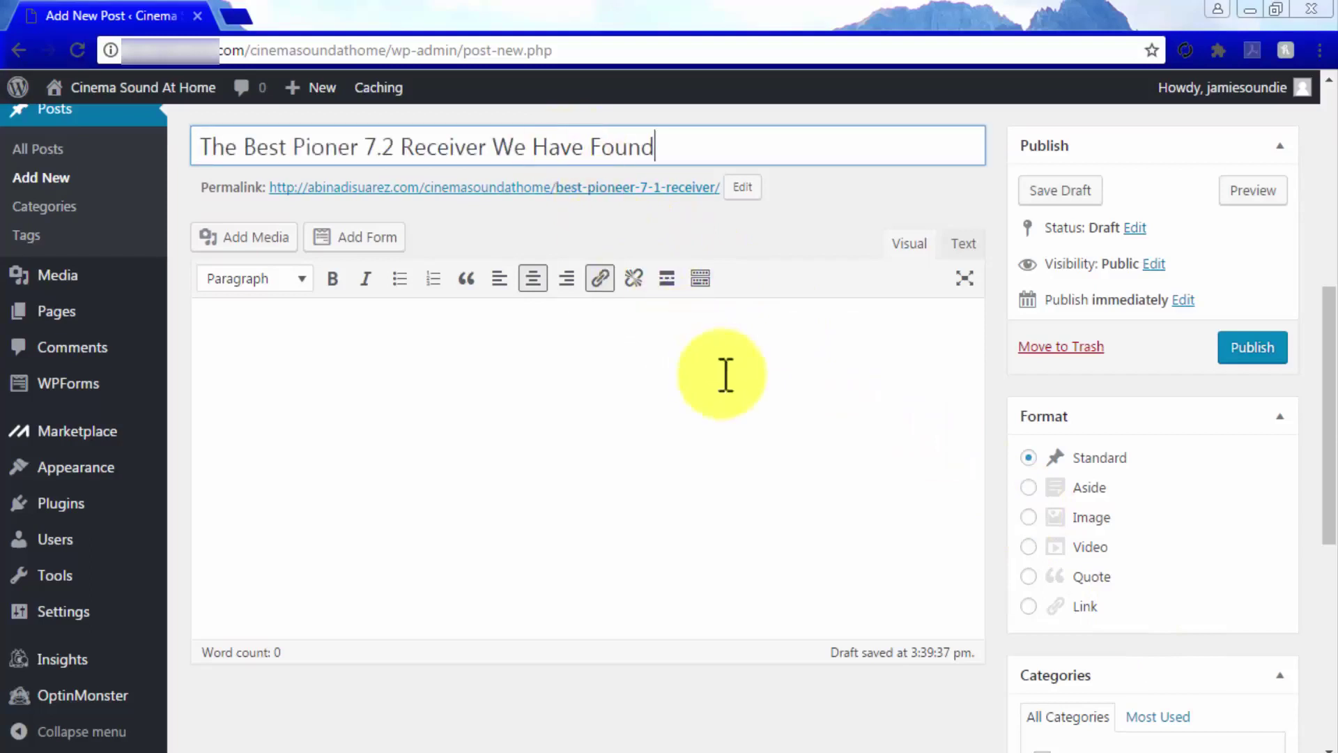
pyautogui.click(741, 391)
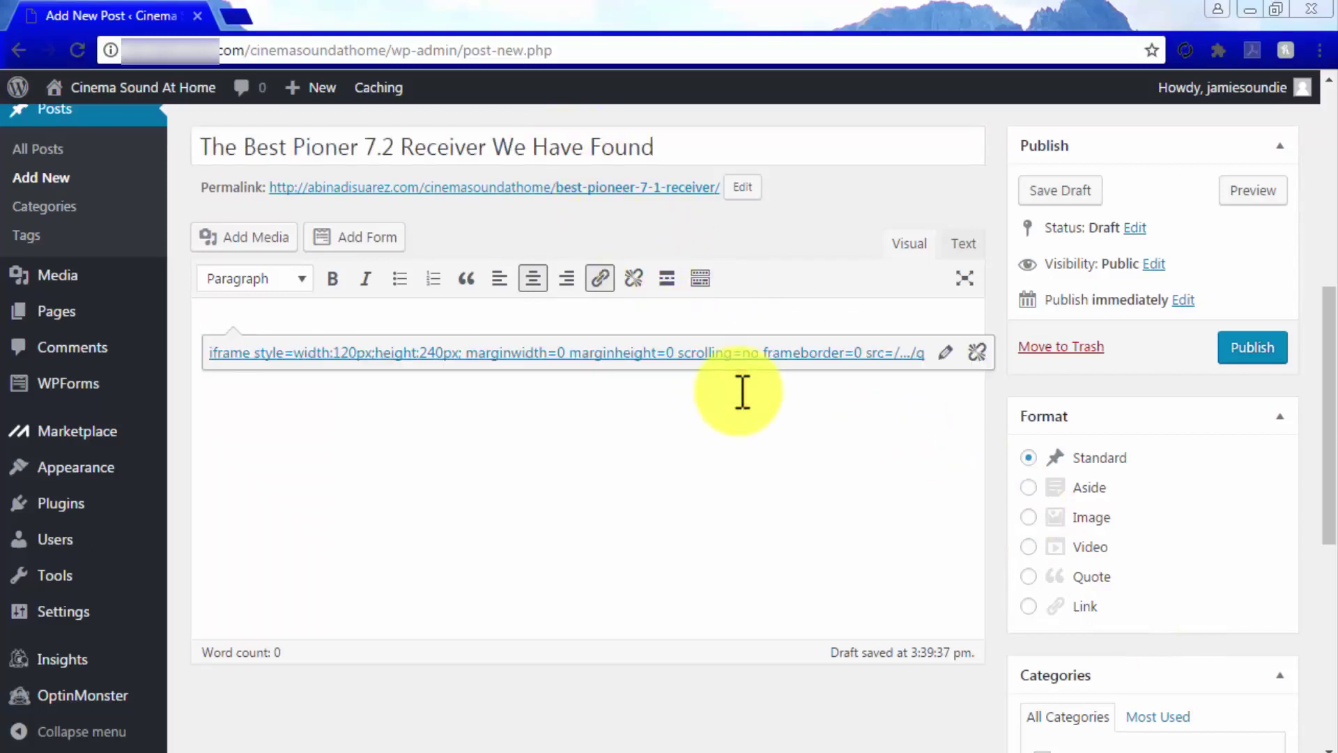
pyautogui.hotkey('ctrl', 'v')
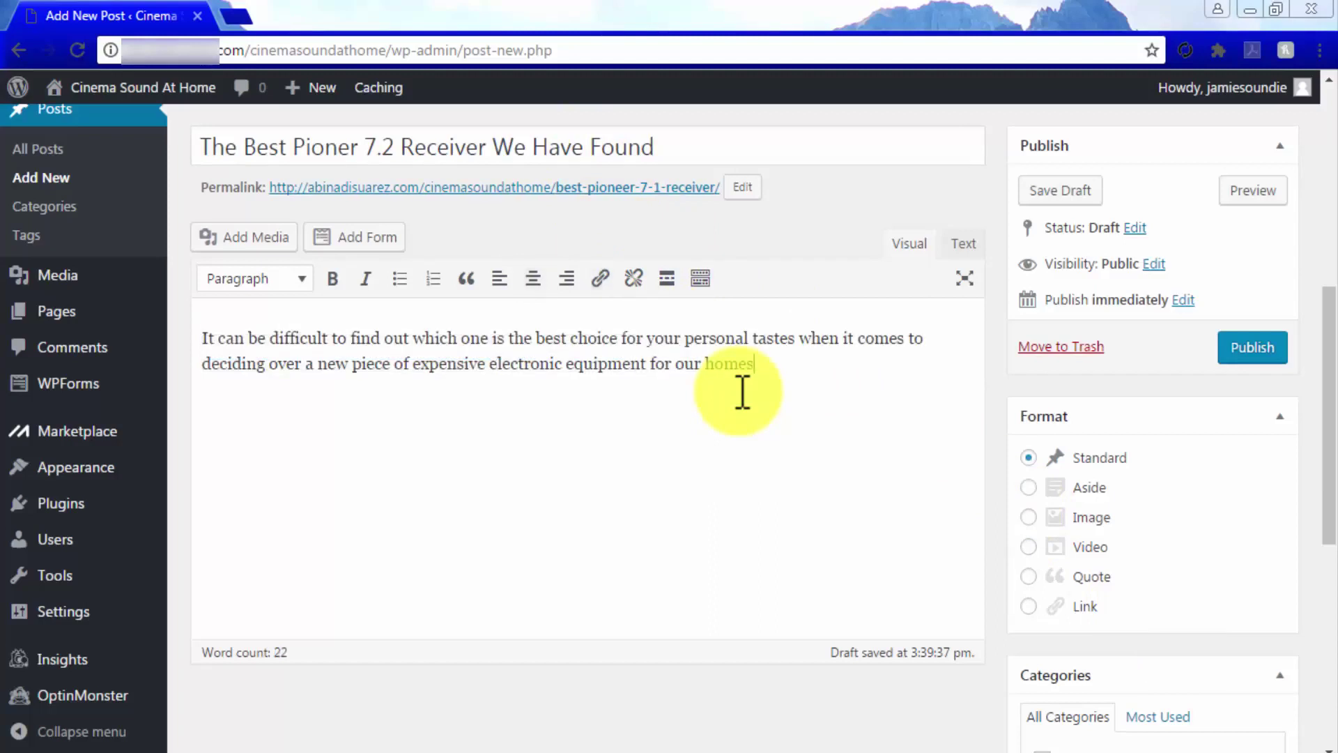
pyautogui.write('.')
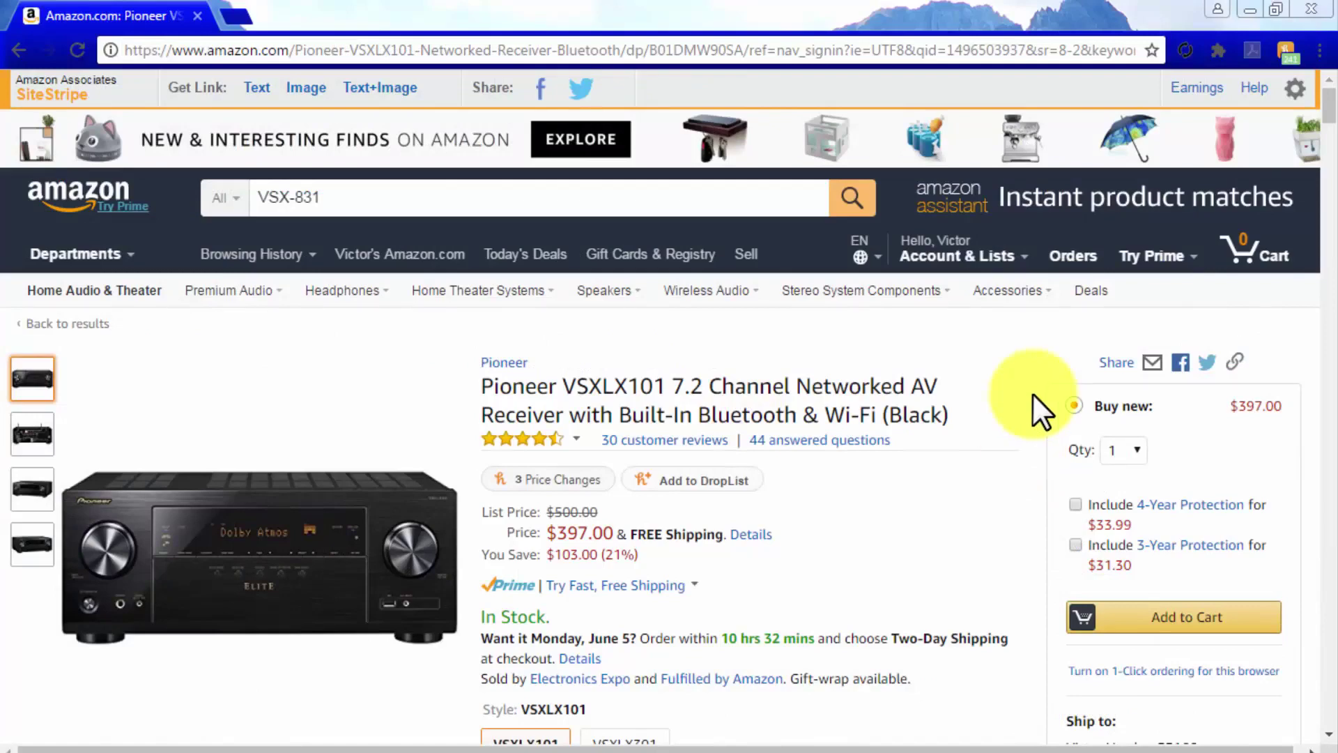
# Browse the Pioneer VSXLX101 product page and advance the sponsored products carousel
pyautogui.scroll(-1, 1031, 392)
pyautogui.scroll(-1, 1031, 392)
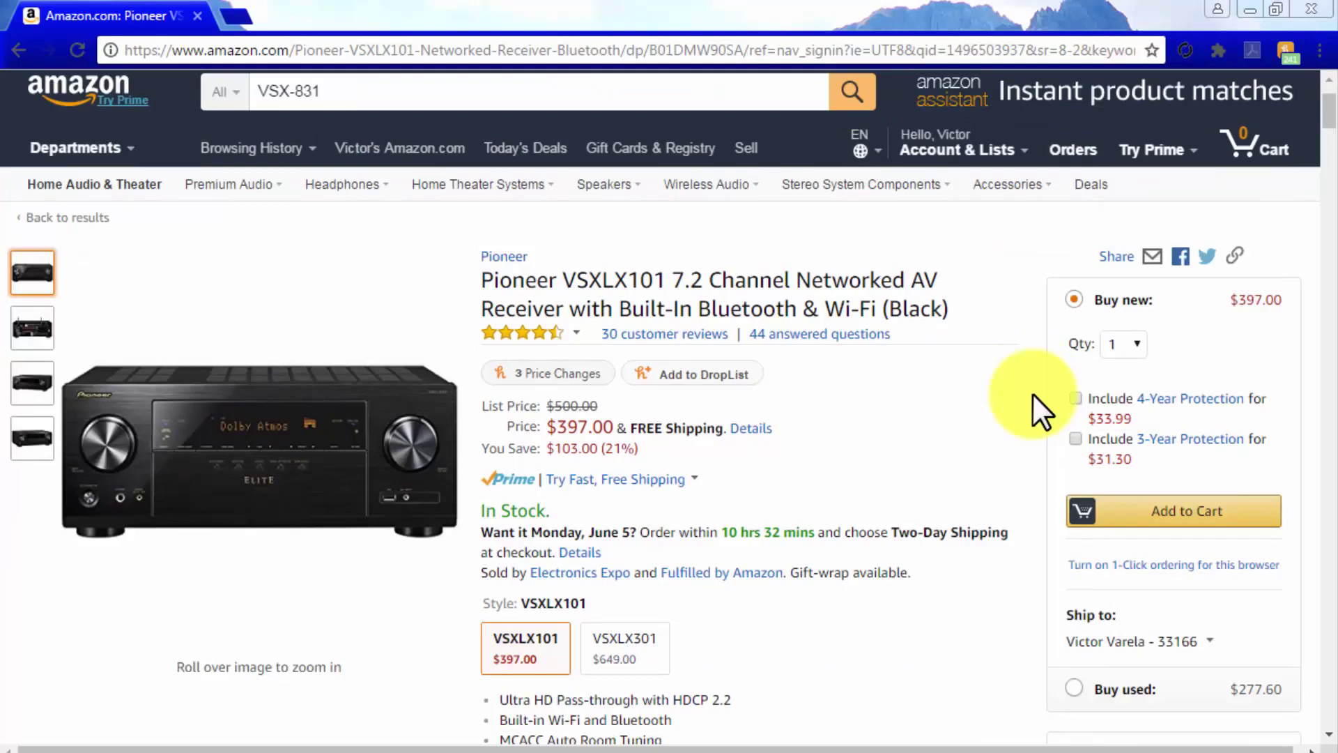
pyautogui.scroll(-1, 1031, 393)
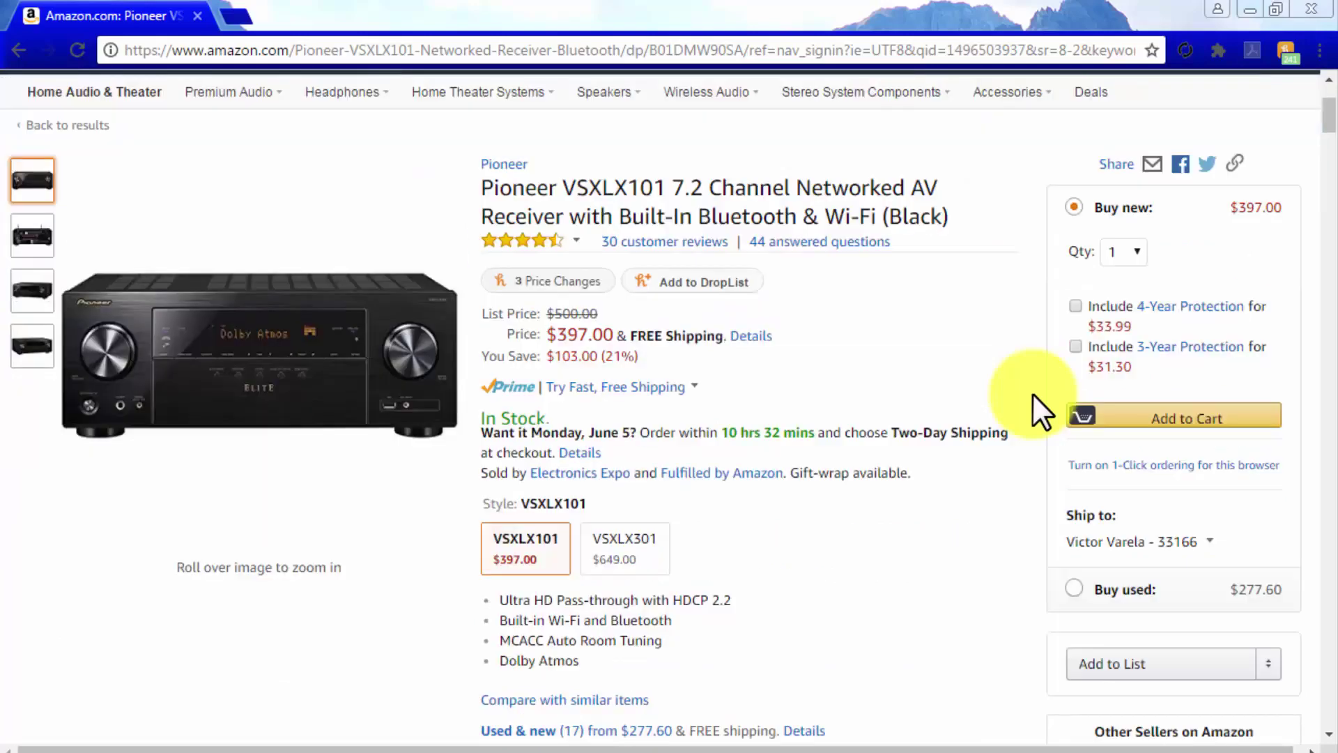
pyautogui.scroll(-15, 1032, 393)
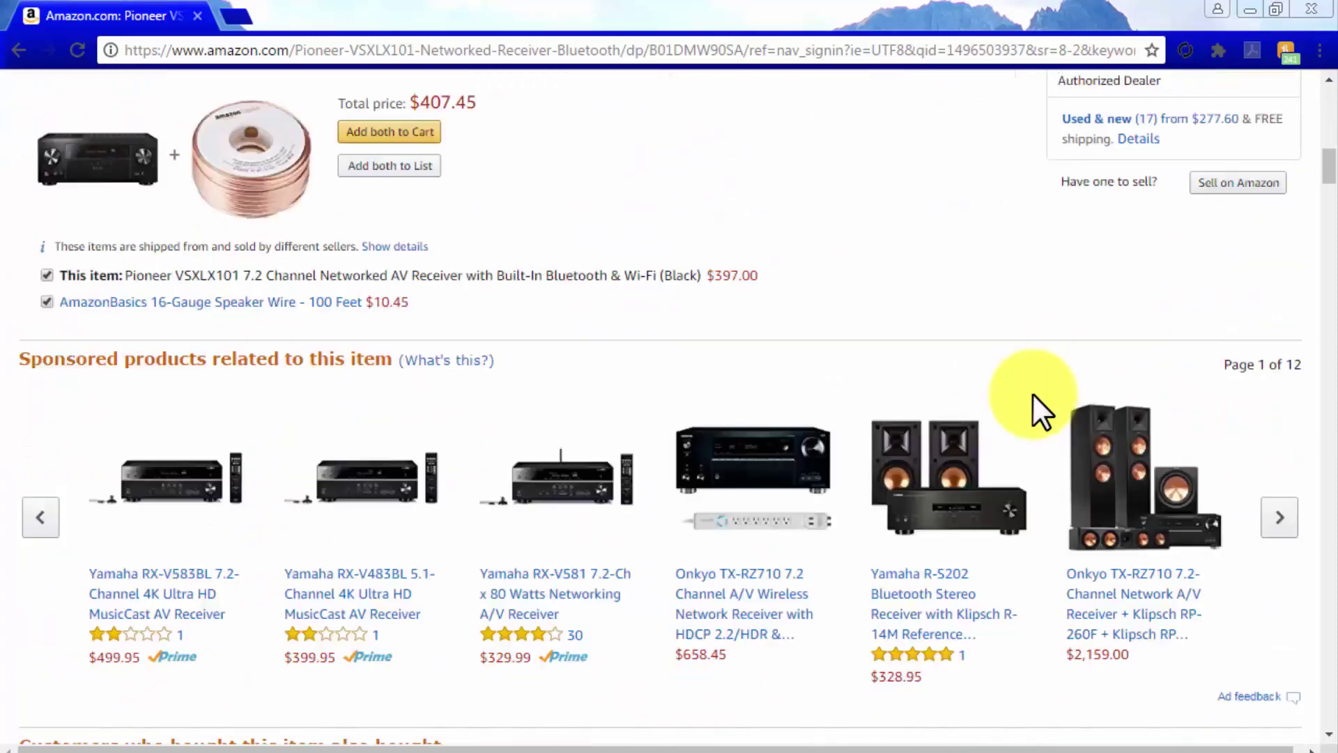
pyautogui.scroll(-9, 1032, 393)
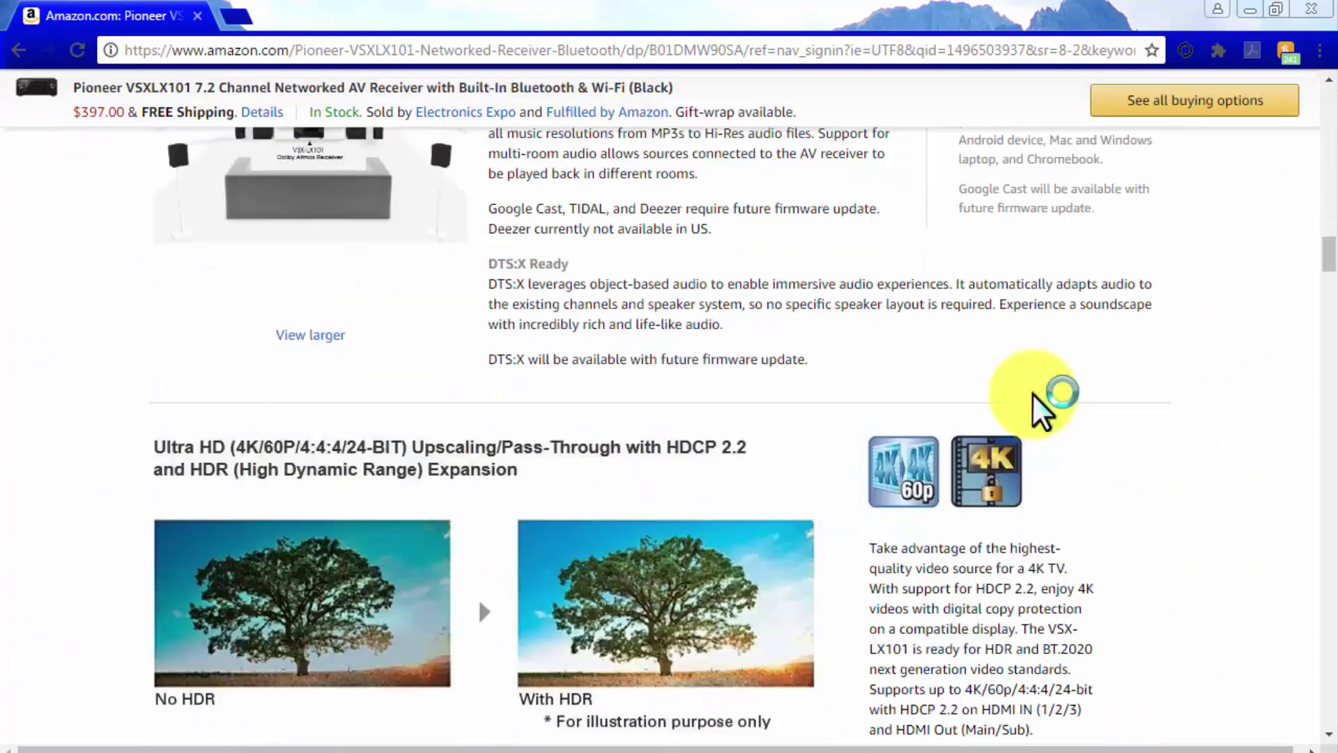
pyautogui.scroll(-4, 1032, 394)
pyautogui.scroll(16, 1031, 393)
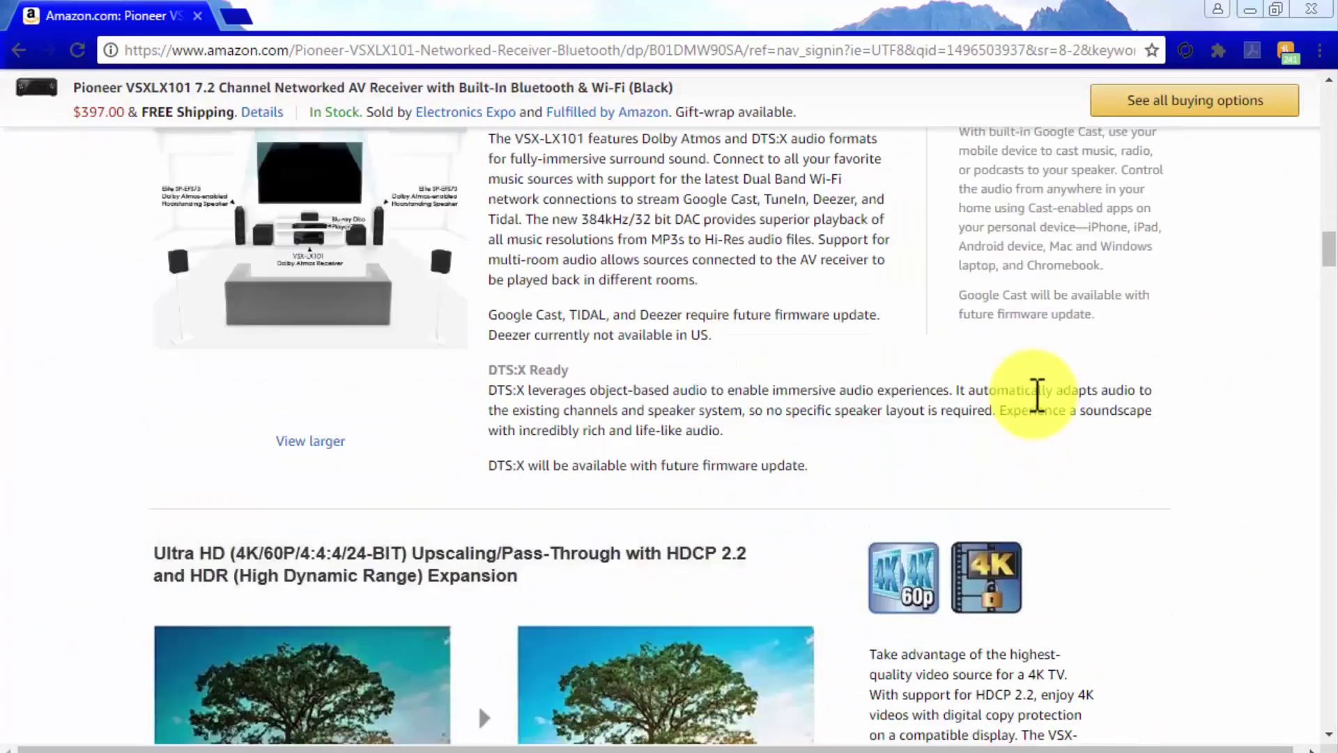
pyautogui.scroll(6, 1032, 393)
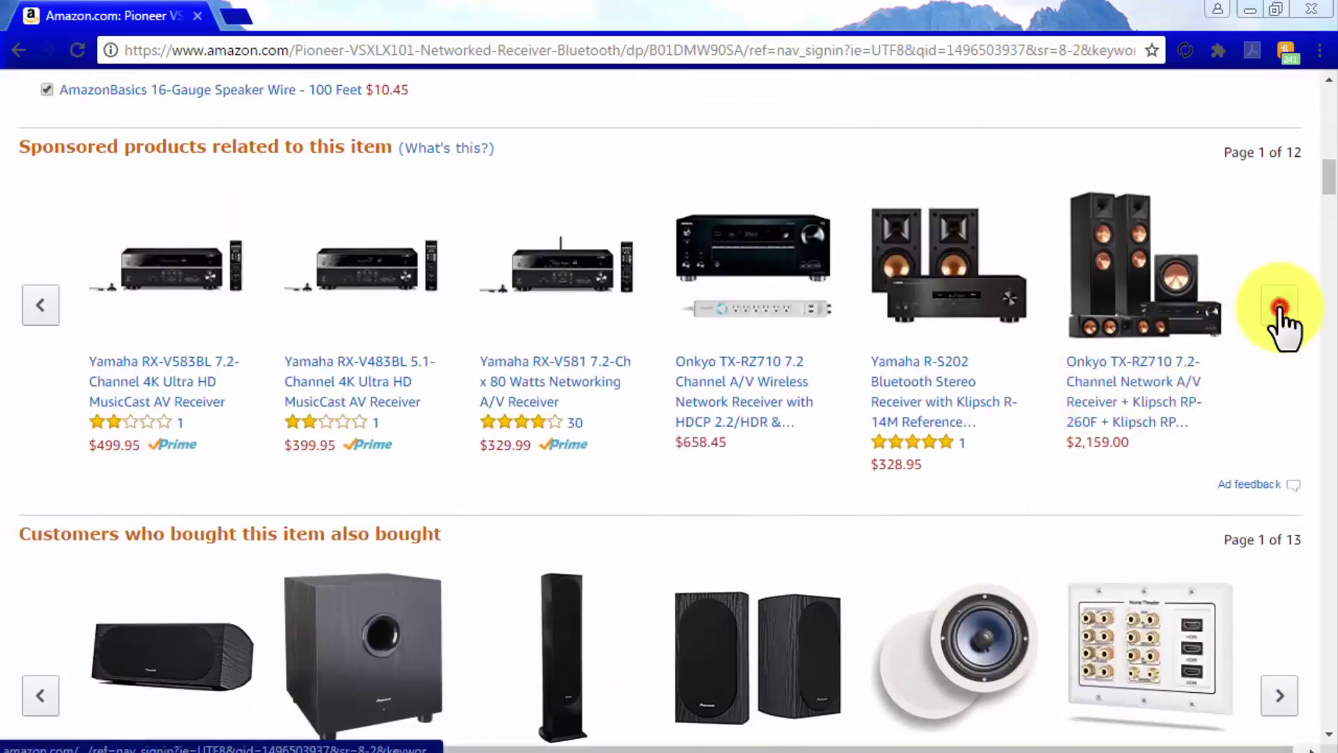
pyautogui.click(1280, 307)
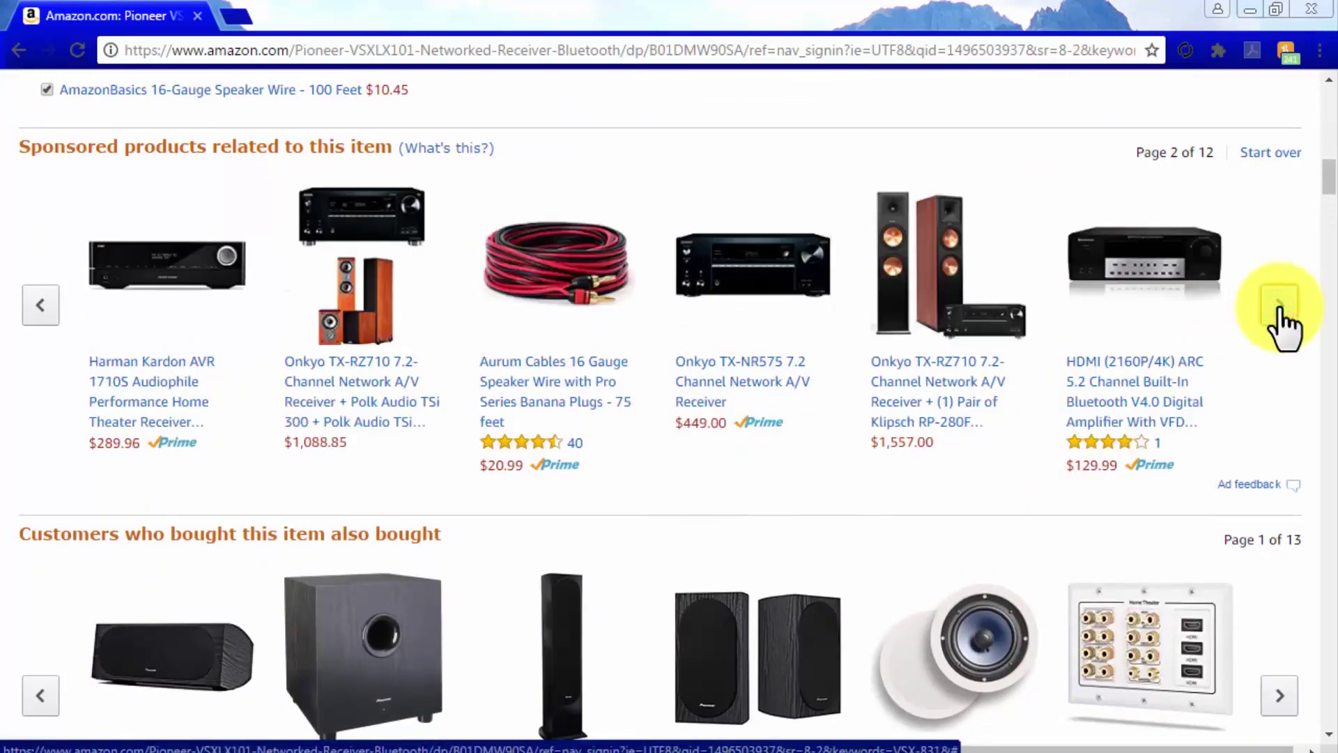
# Advance the customers-also-bought carousel and filter the customer reviews to five stars
pyautogui.scroll(-2, 1277, 589)
pyautogui.click(1278, 589)
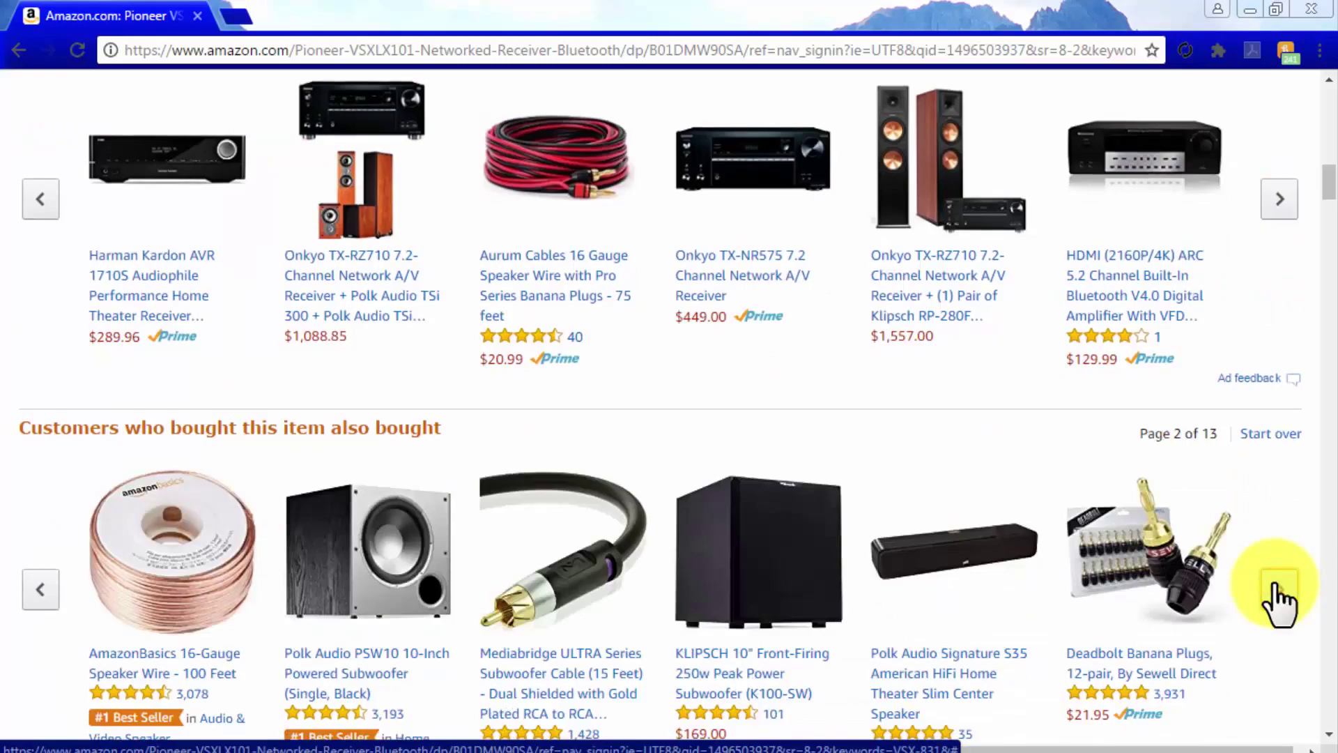
pyautogui.scroll(-20, 1276, 589)
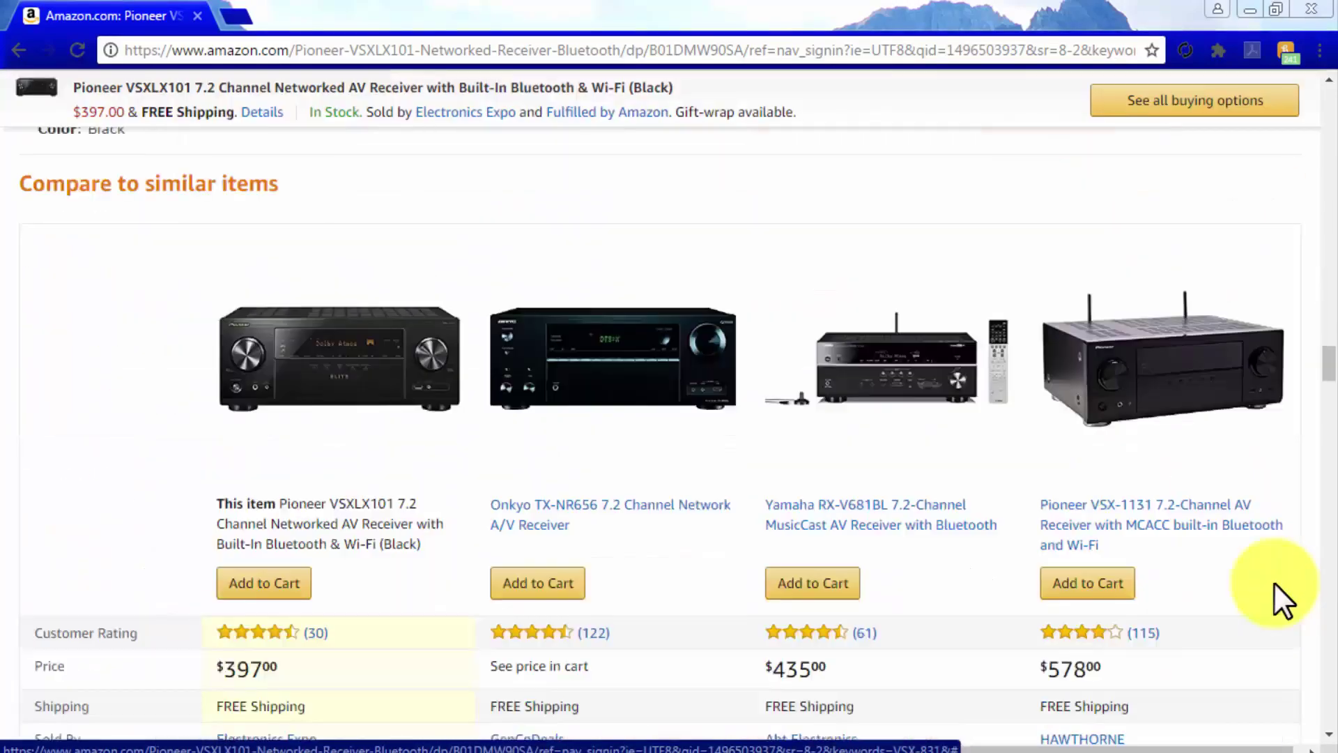
pyautogui.scroll(-20, 1275, 600)
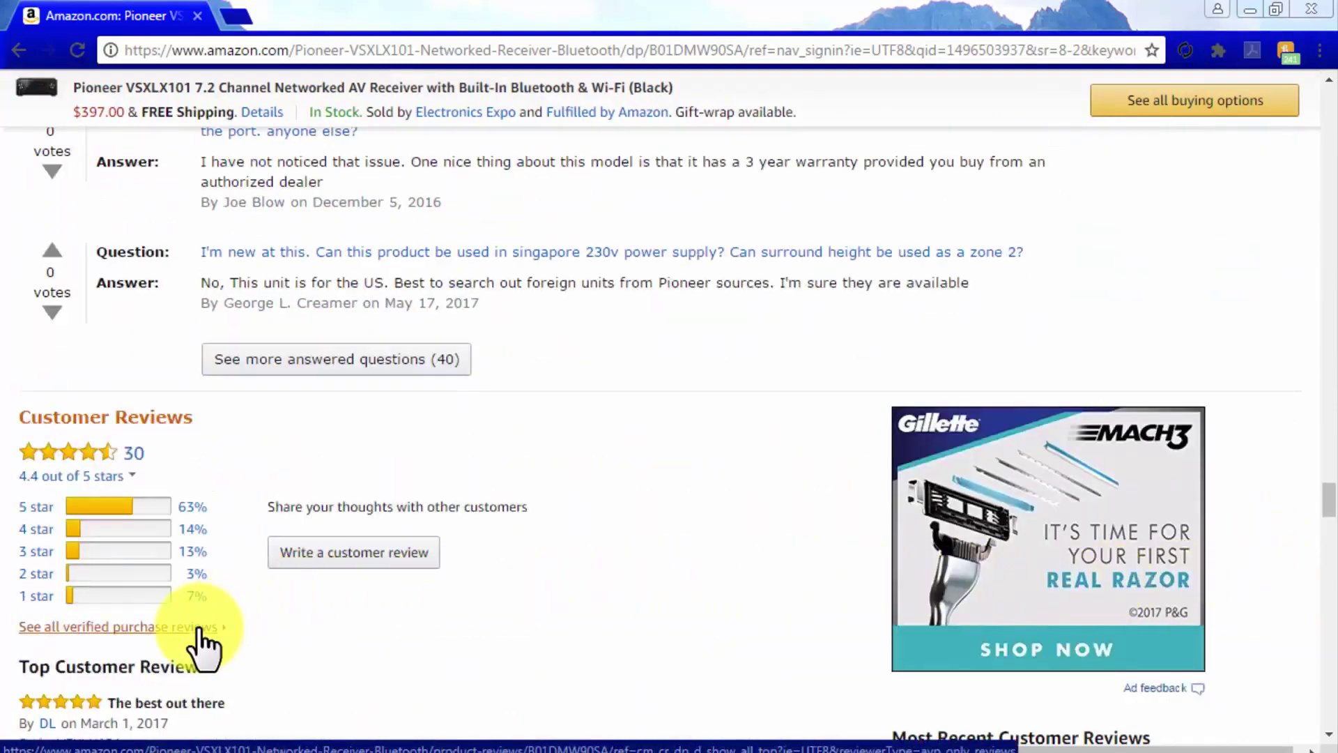
pyautogui.scroll(-3, 298, 641)
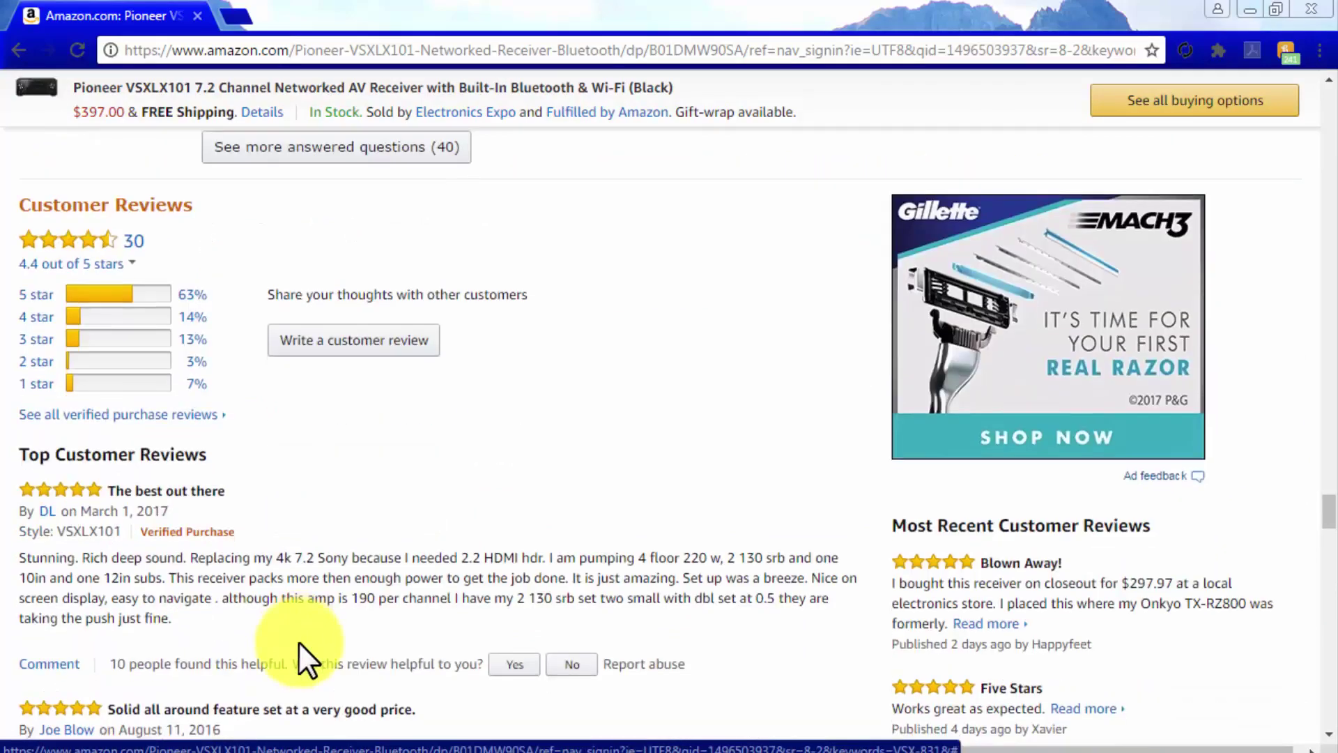
pyautogui.click(44, 295)
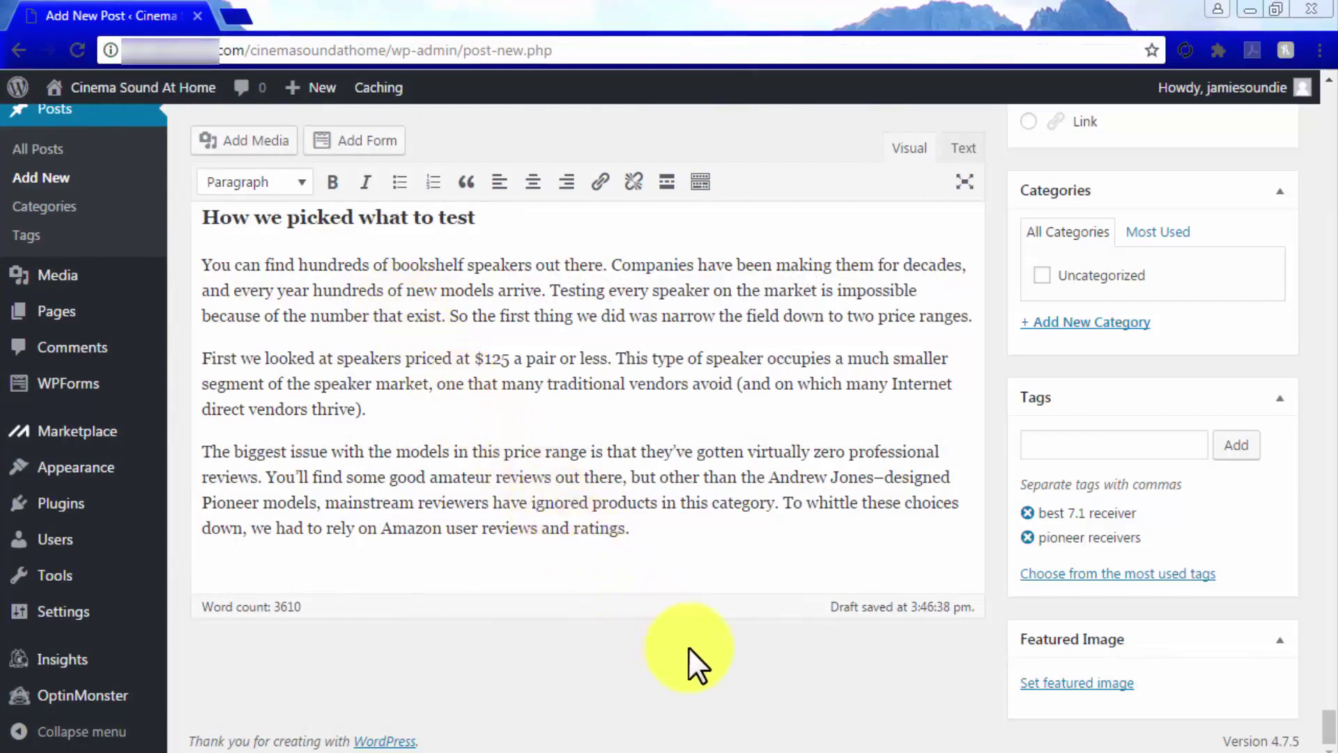
pyautogui.click(286, 608)
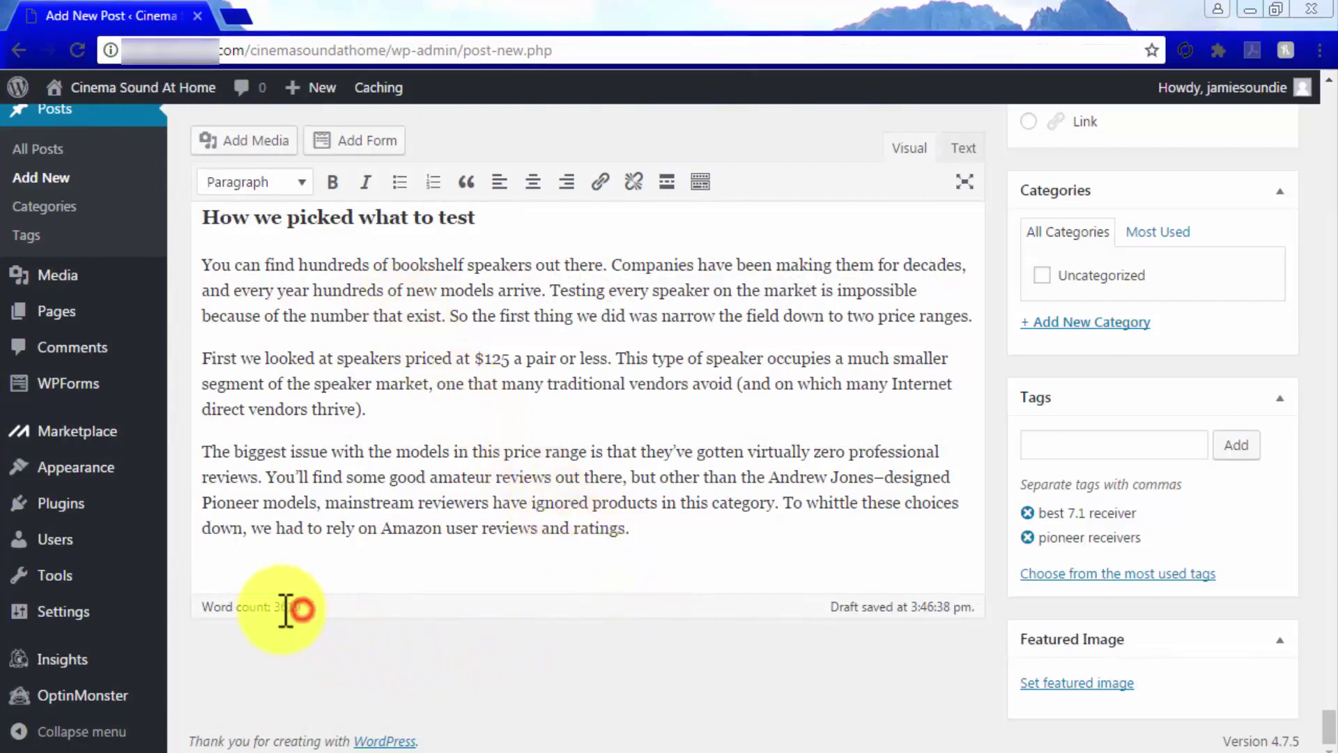